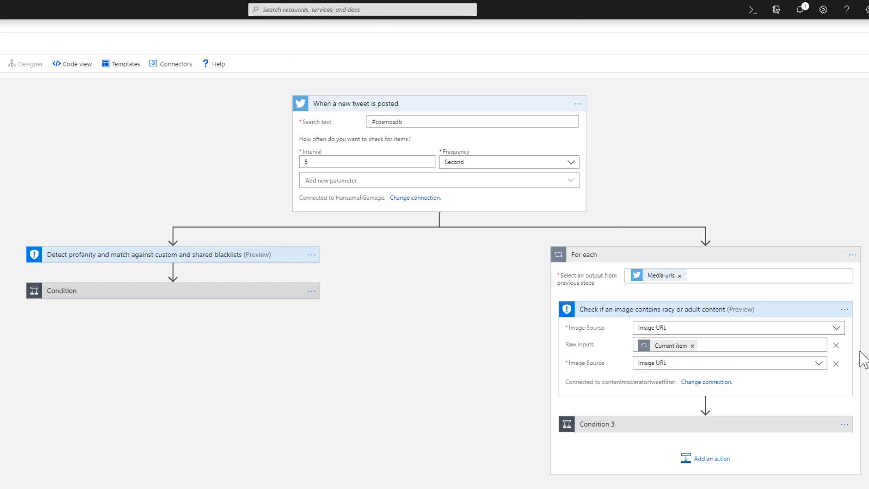
# Expand Condition 3 in the For each loop to reveal its Or rules, Send email 2 and Insert row 2 branches
pyautogui.click(845, 310)
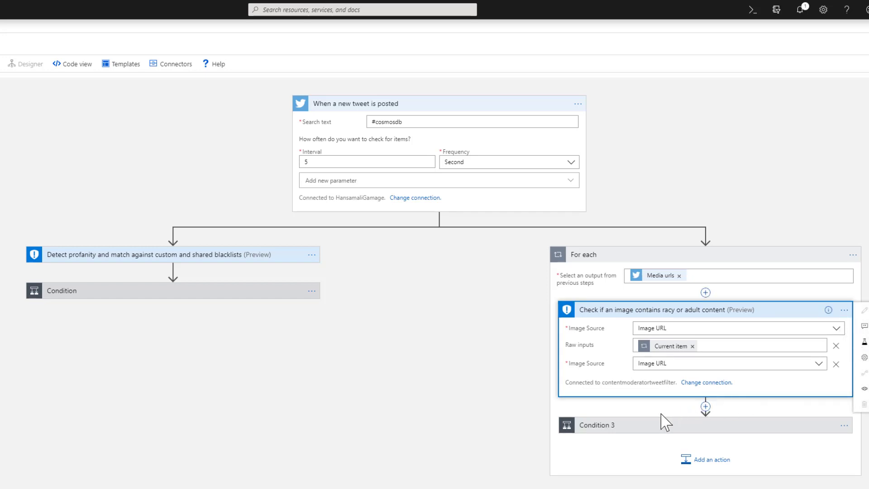
pyautogui.click(843, 425)
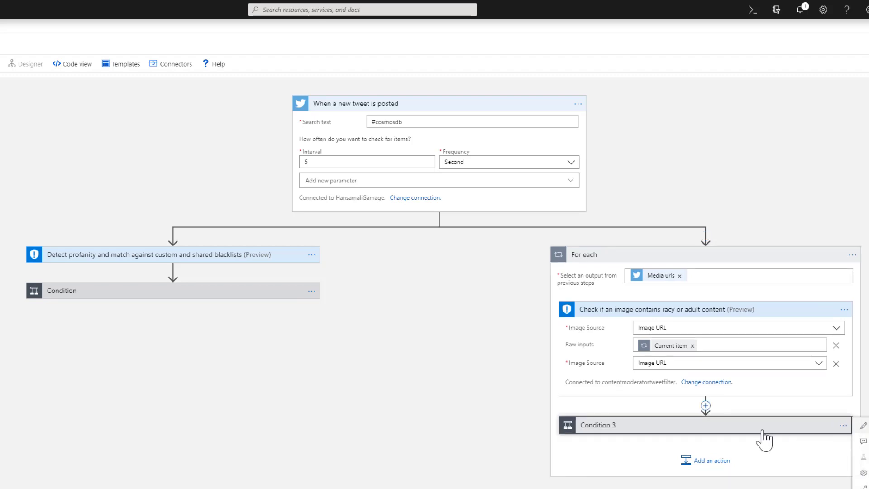
pyautogui.click(756, 421)
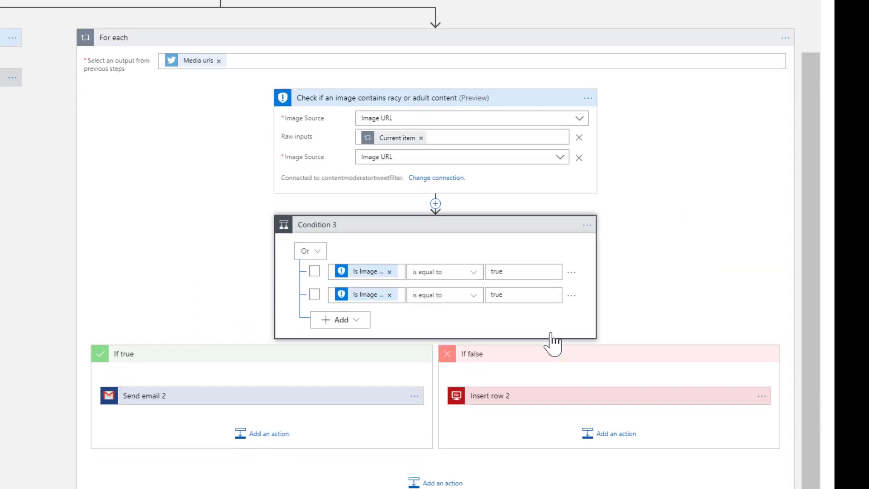
# Delete Condition 3 from the For each loop over Media urls
pyautogui.click(588, 98)
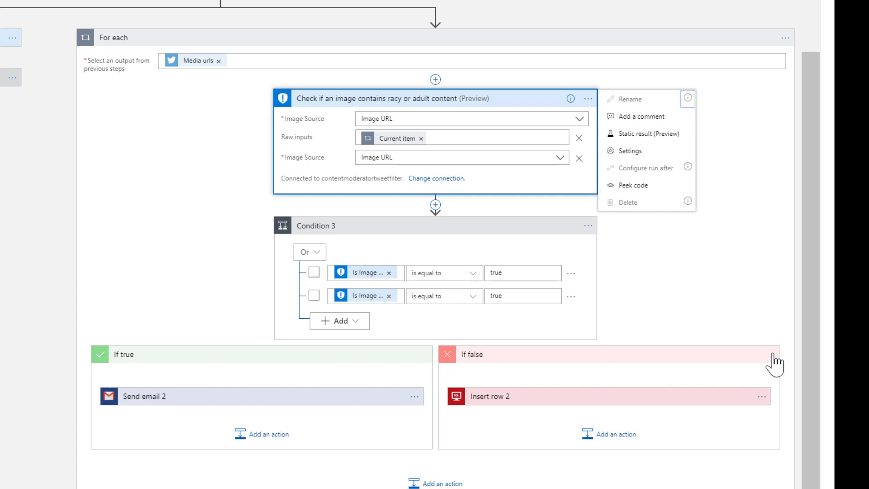
pyautogui.click(769, 356)
pyautogui.click(597, 225)
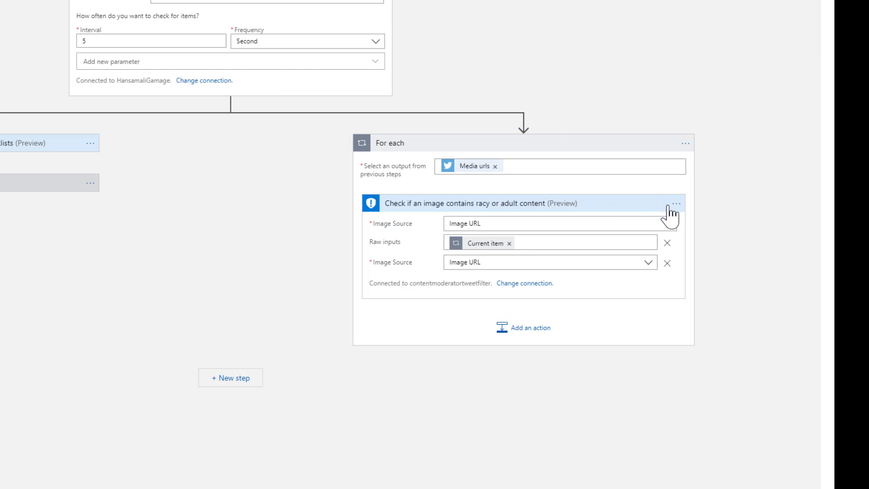
pyautogui.click(676, 205)
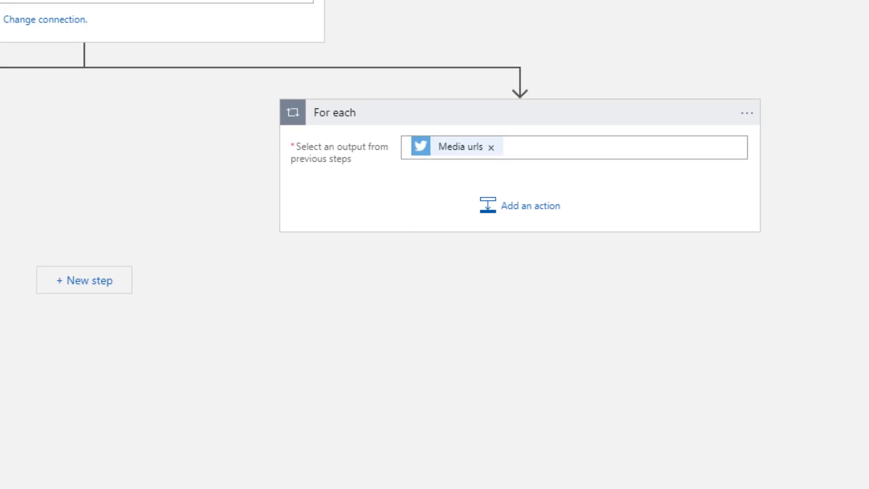
# Add a Content Moderator 'Check if an image contains racy or adult content' action inside the loop
pyautogui.click(502, 207)
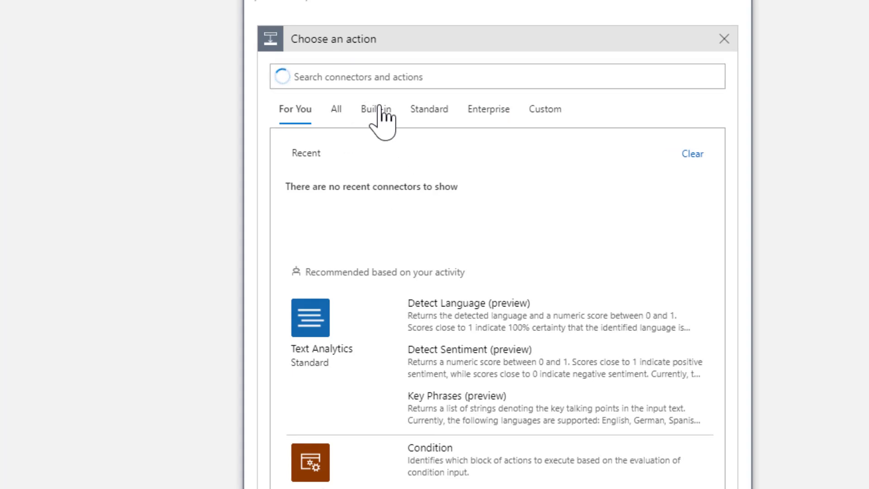
pyautogui.click(324, 199)
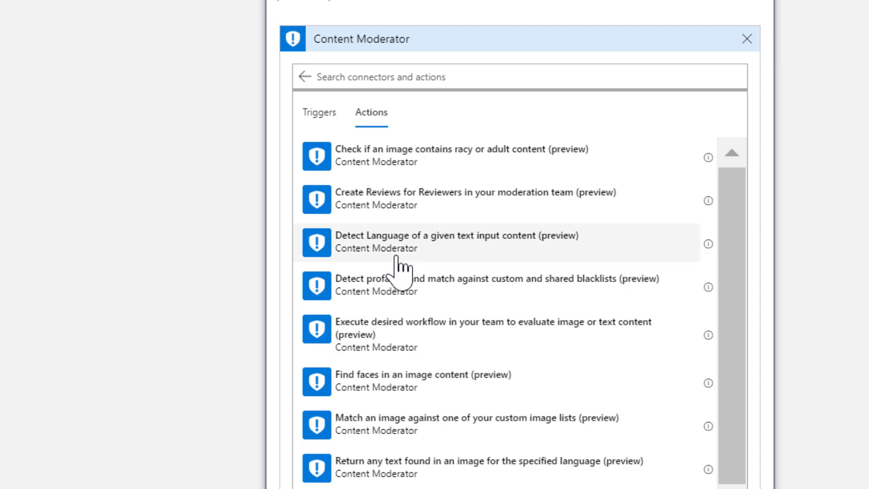
pyautogui.click(437, 167)
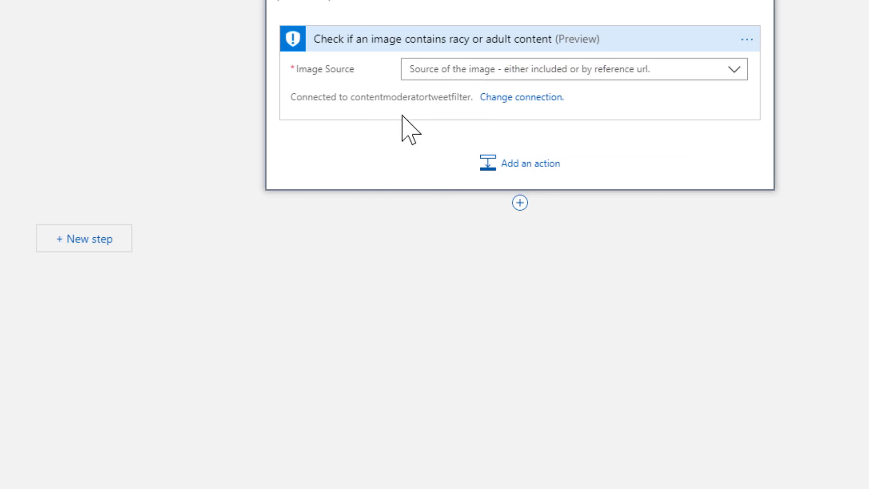
# Set the image check's Image Source to Image URL
pyautogui.moveTo(352, 97); pyautogui.dragTo(474, 103)
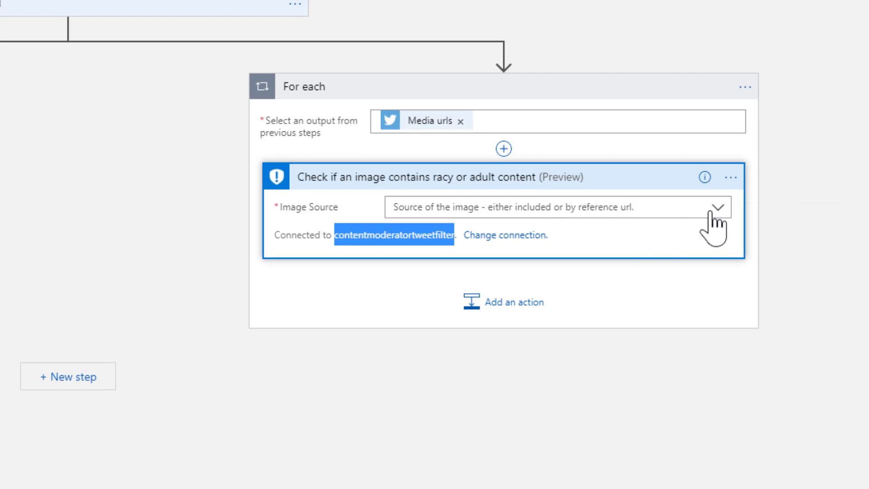
pyautogui.click(717, 209)
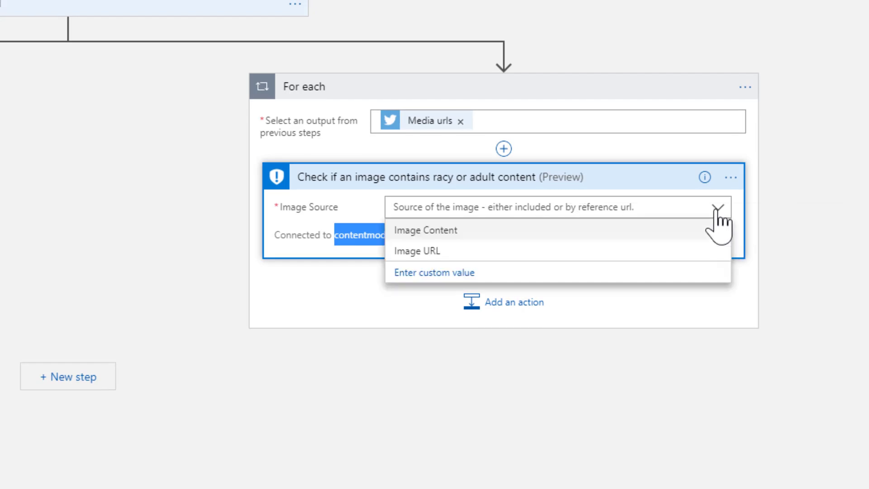
pyautogui.click(422, 250)
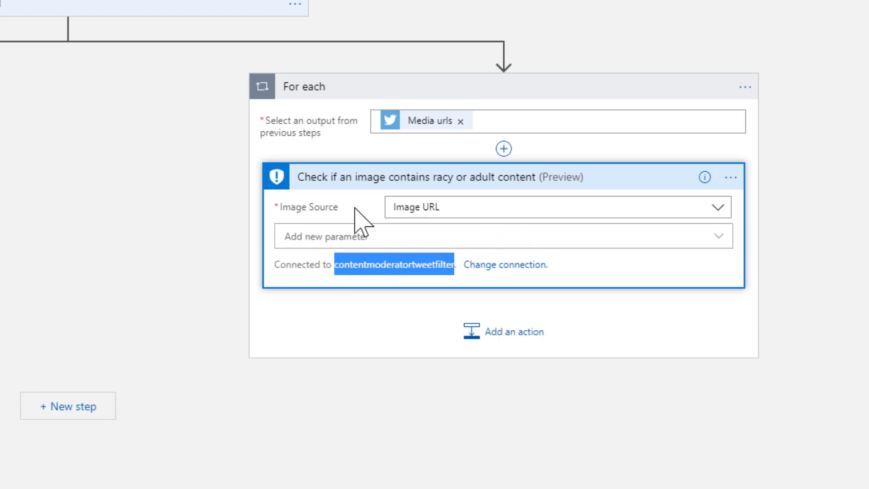
# Add the Image URL parameter and fill it with the loop's Current item
pyautogui.click(346, 235)
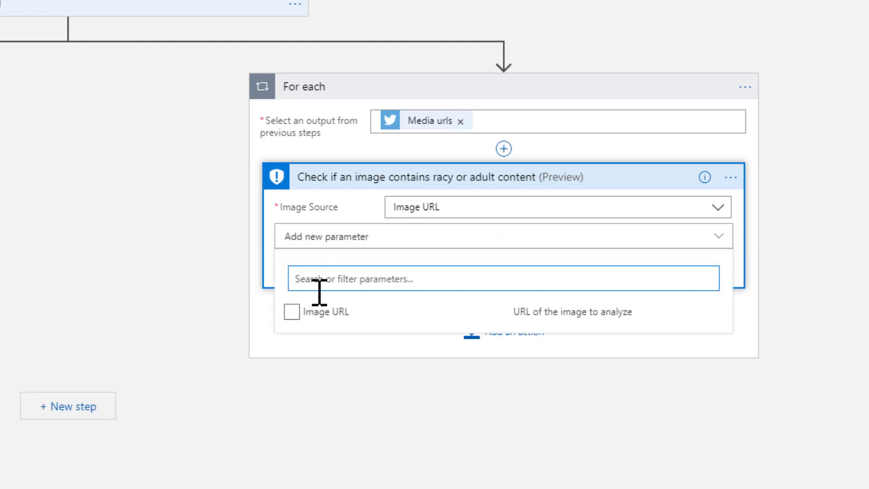
pyautogui.click(291, 313)
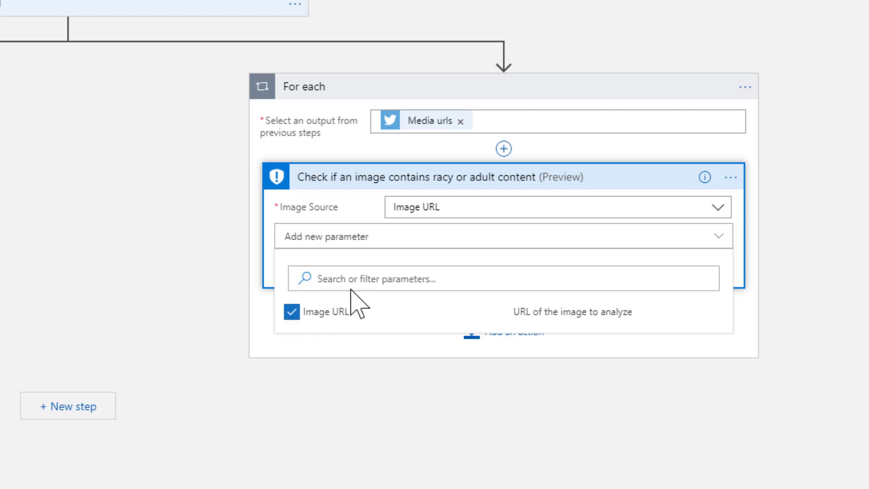
pyautogui.click(354, 212)
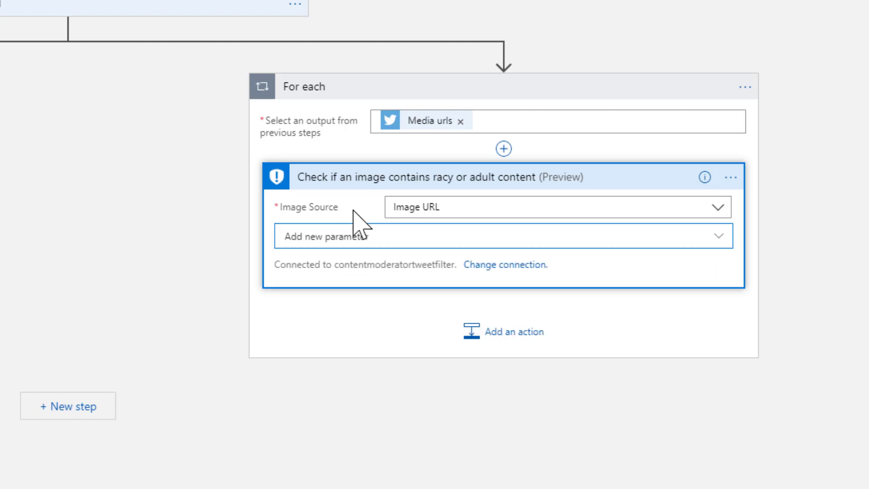
pyautogui.click(442, 234)
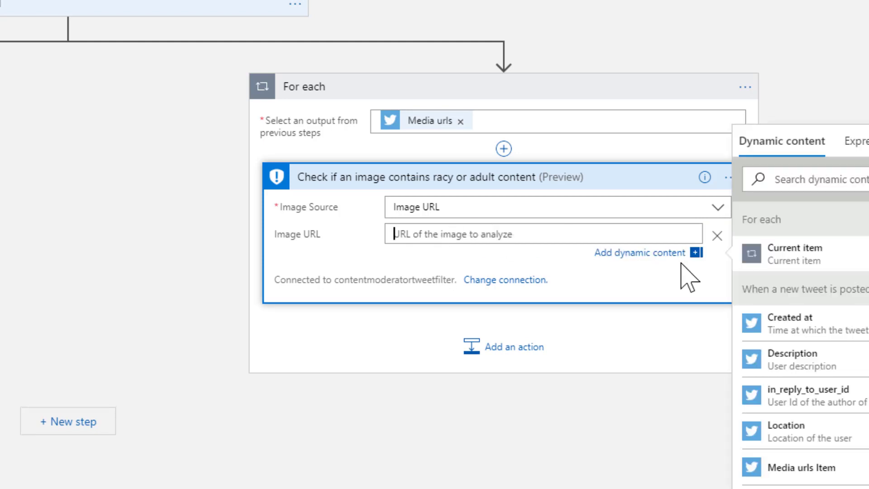
pyautogui.click(803, 251)
pyautogui.click(357, 488)
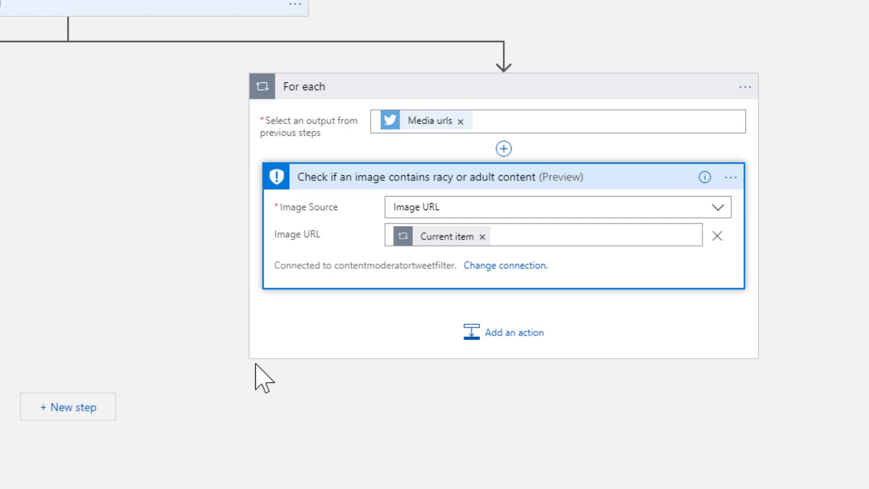
# Add a Condition step after the image check
pyautogui.click(511, 334)
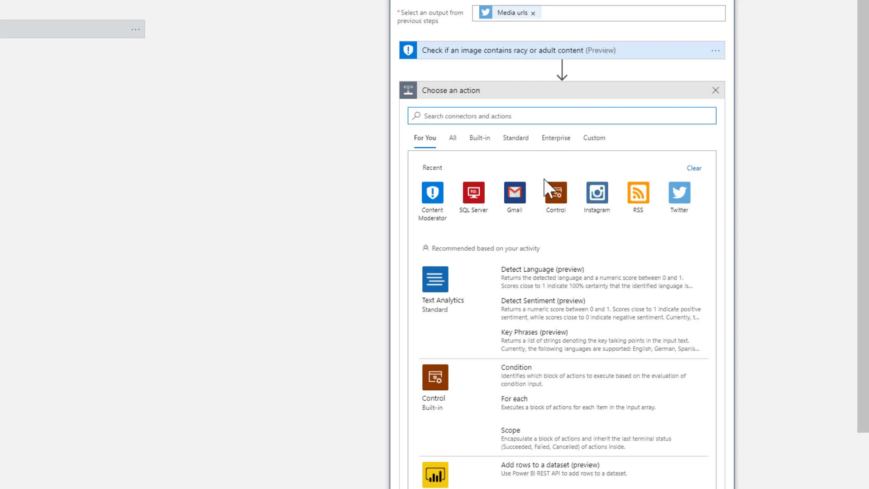
pyautogui.click(480, 138)
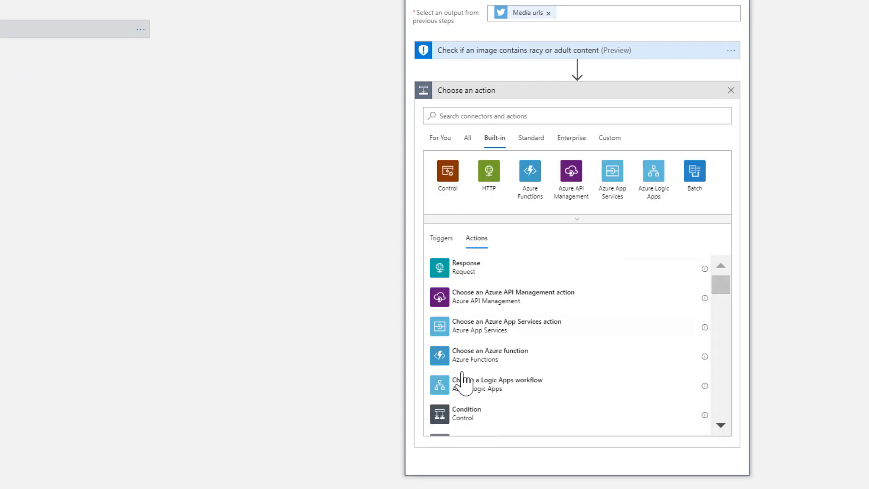
pyautogui.click(466, 423)
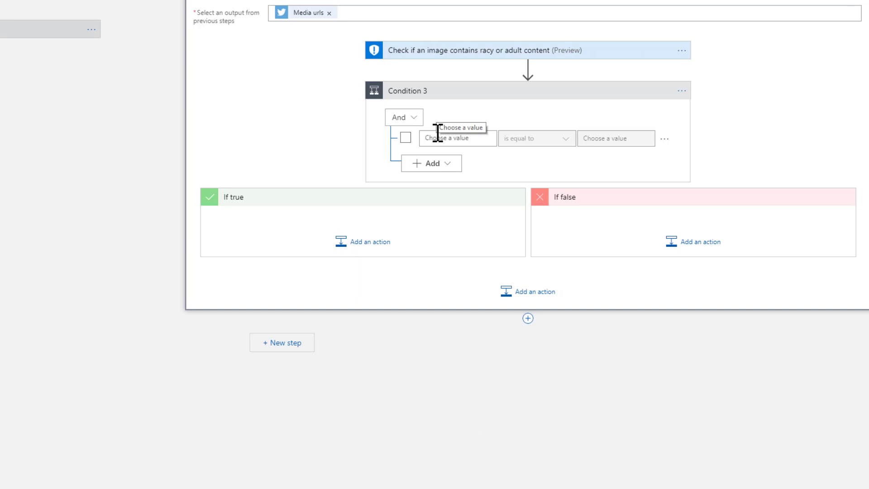
# Make the first rule test Is Image Adult Classified is equal to true
pyautogui.click(437, 134)
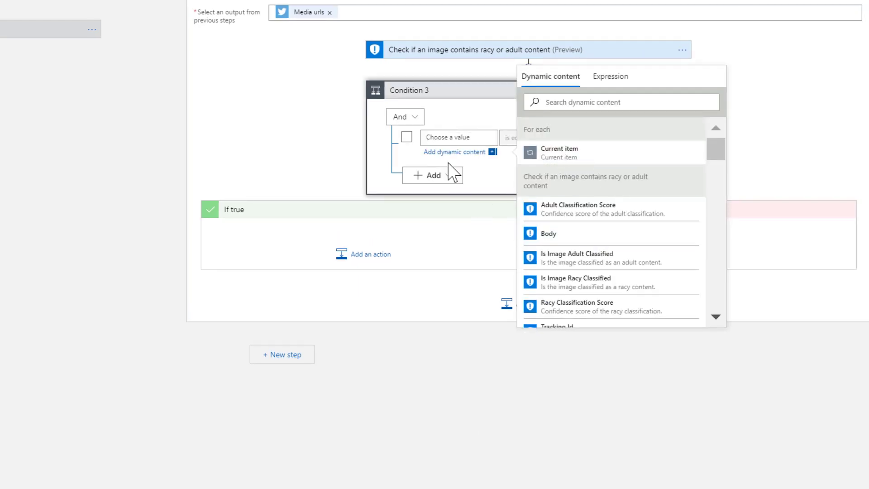
pyautogui.click(594, 267)
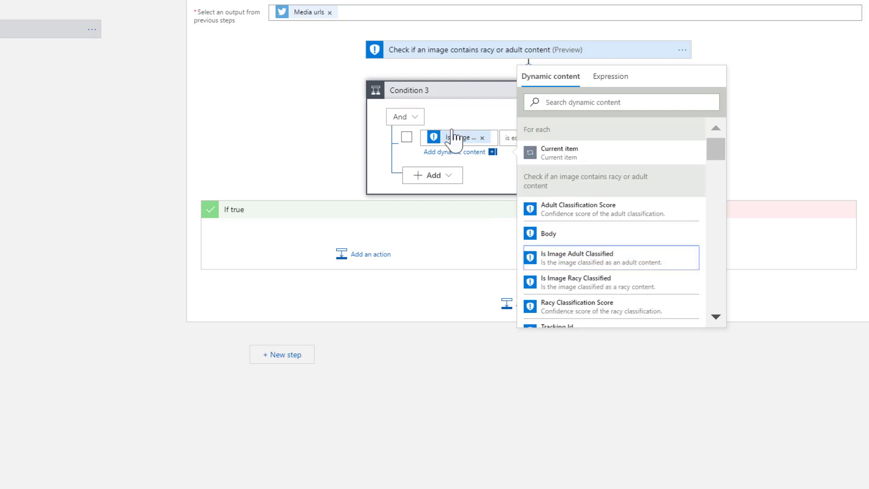
pyautogui.click(463, 118)
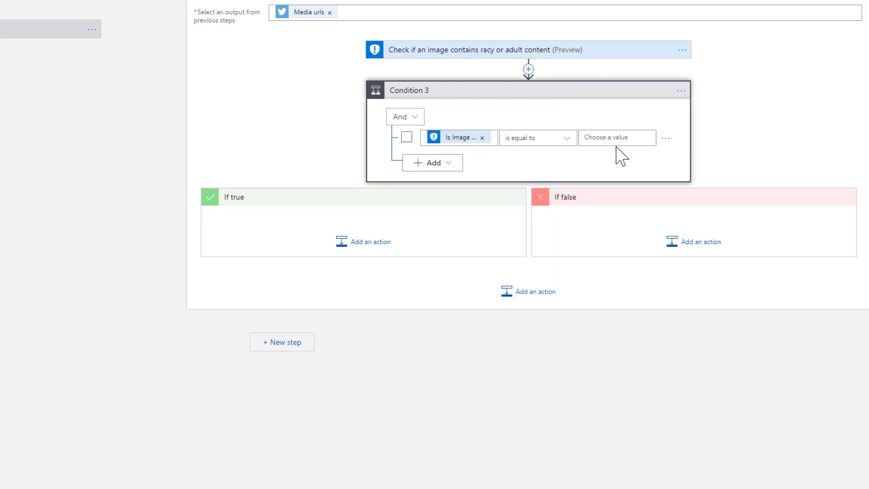
pyautogui.click(632, 138)
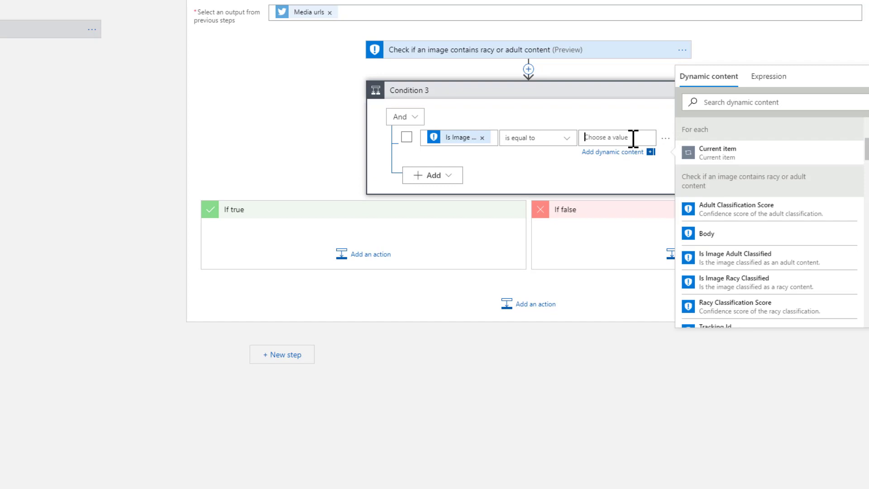
pyautogui.write('true')
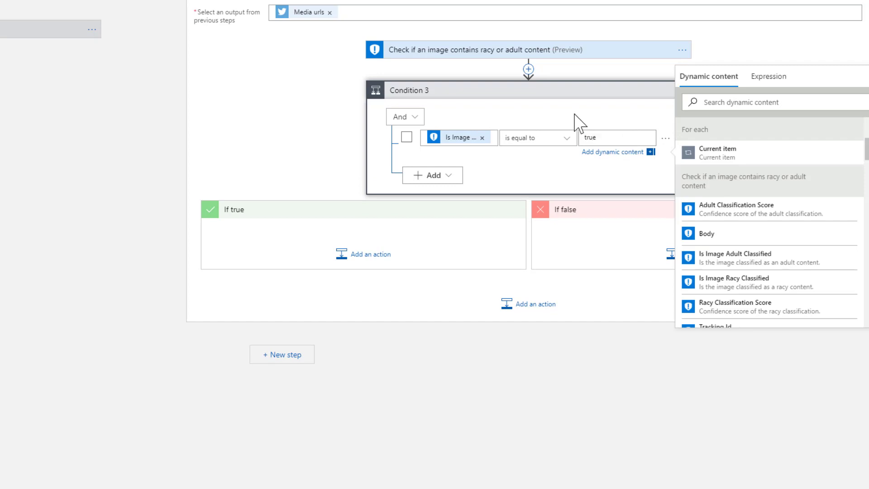
pyautogui.click(565, 127)
# Add a second rule testing Is Image Racy Classified equals true, combining both rules with Or
pyautogui.click(450, 164)
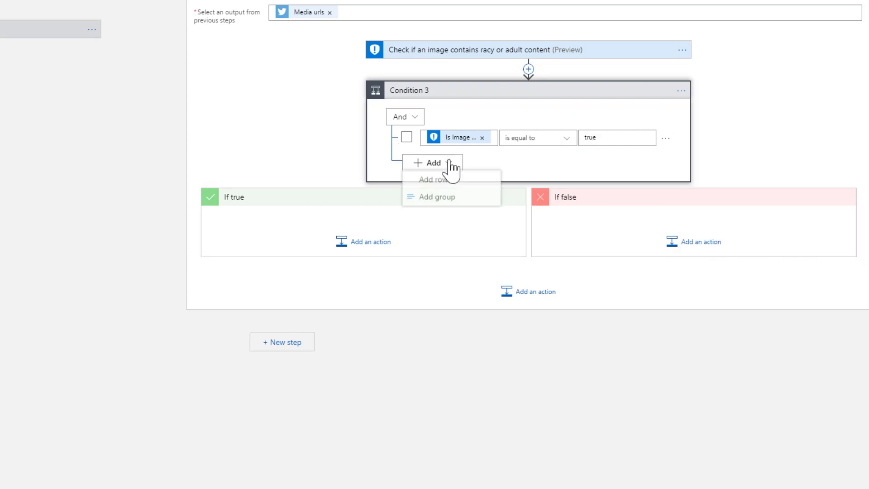
pyautogui.click(437, 181)
pyautogui.click(458, 163)
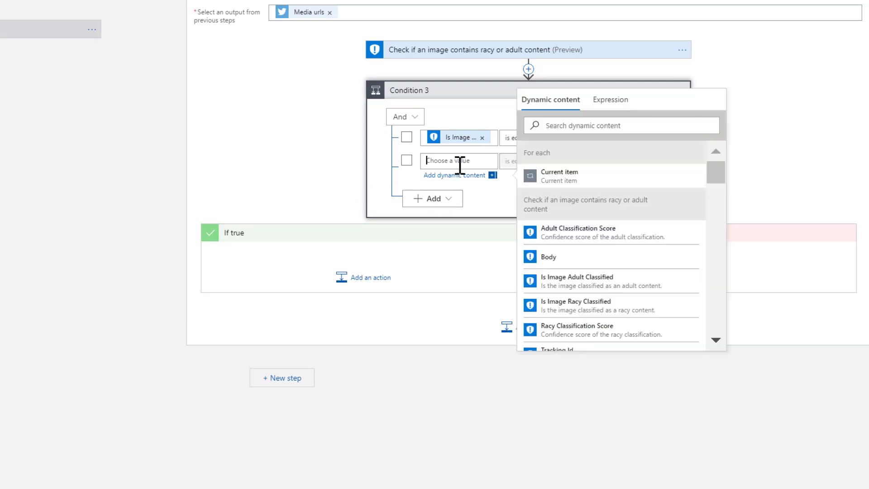
pyautogui.click(584, 312)
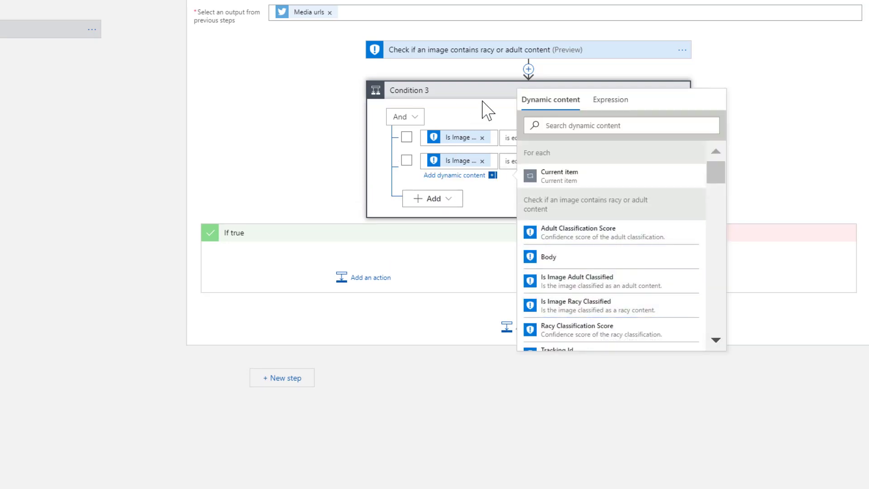
pyautogui.click(507, 114)
pyautogui.click(633, 159)
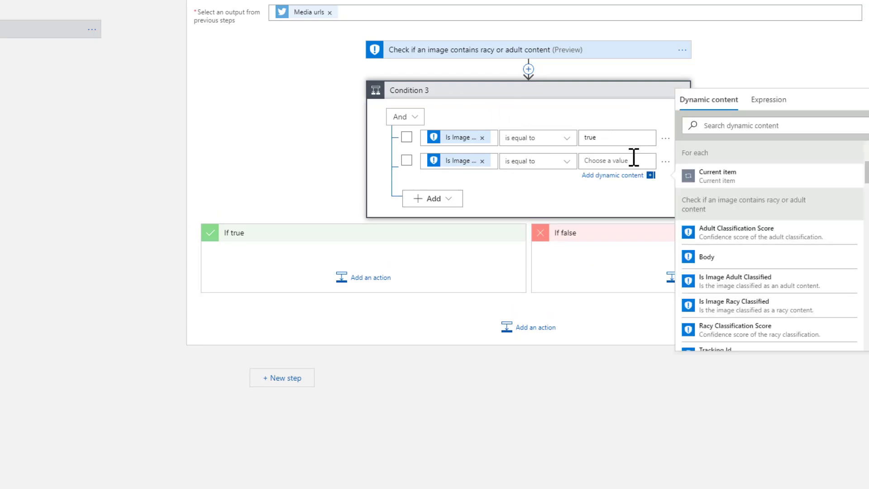
pyautogui.write('true')
pyautogui.click(508, 107)
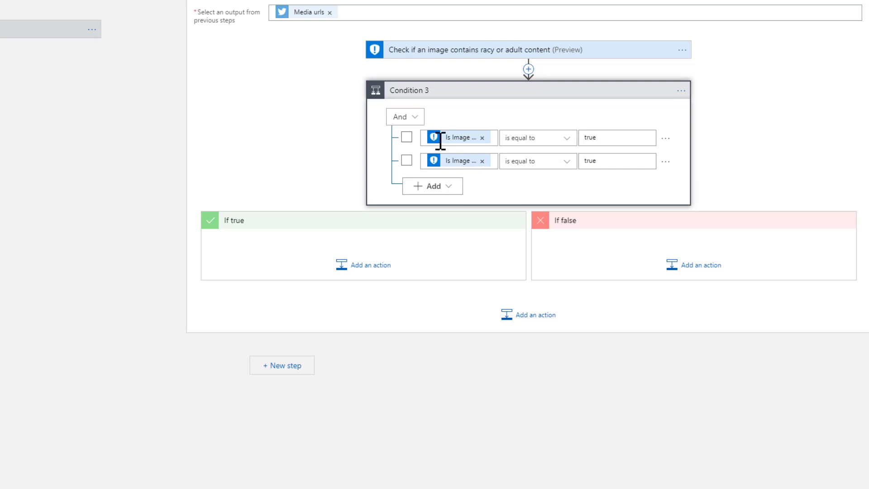
pyautogui.click(420, 121)
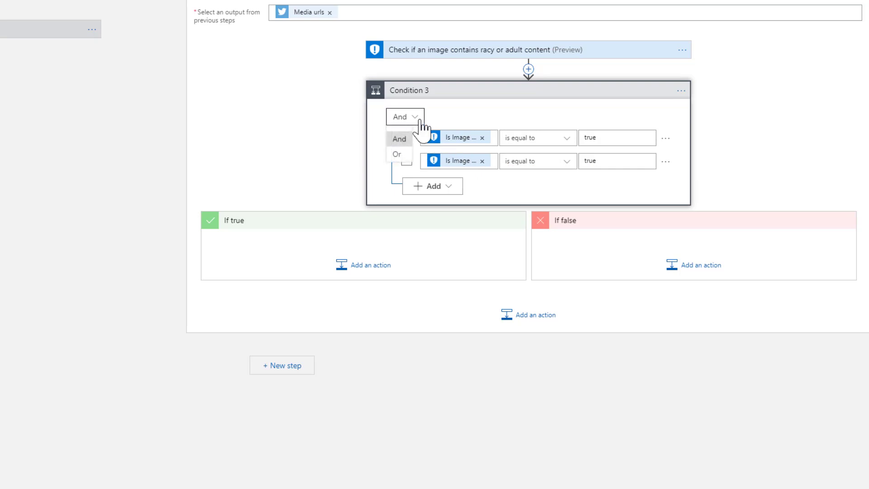
pyautogui.click(397, 154)
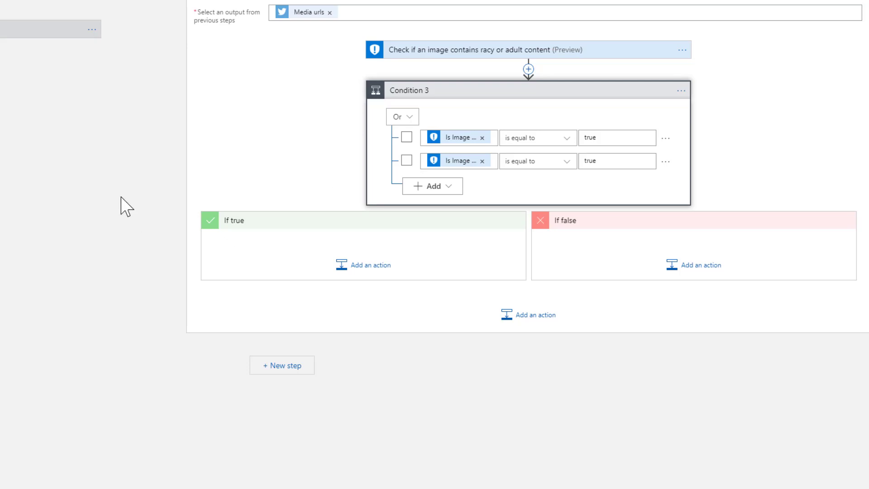
# Add a Gmail Send email action to If true, addressed to the alert recipient's e-mail
pyautogui.click(361, 264)
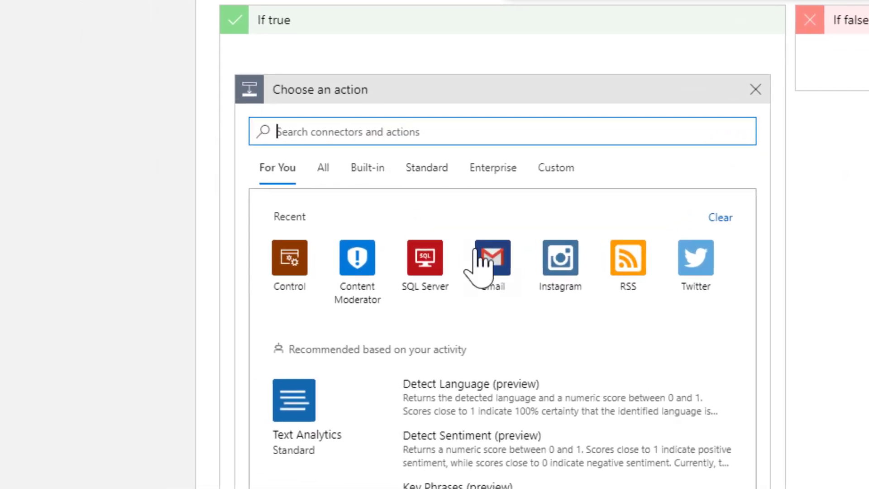
pyautogui.click(477, 258)
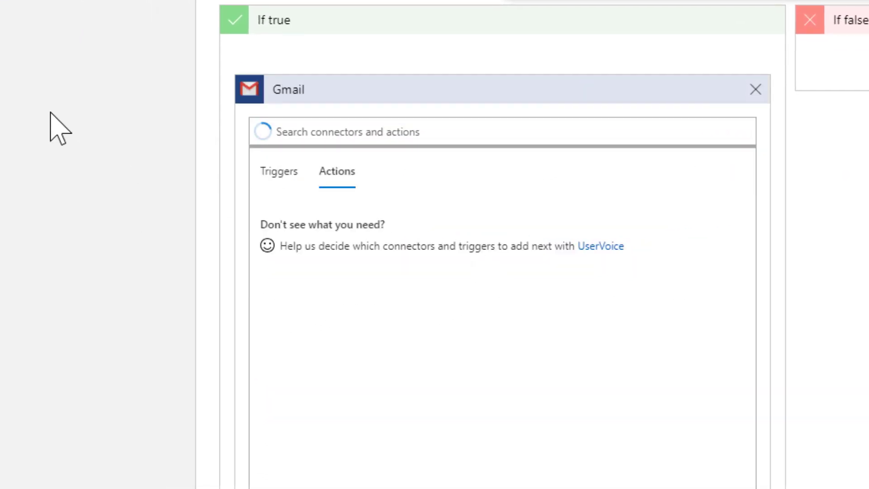
pyautogui.scroll(-3, 51, 114)
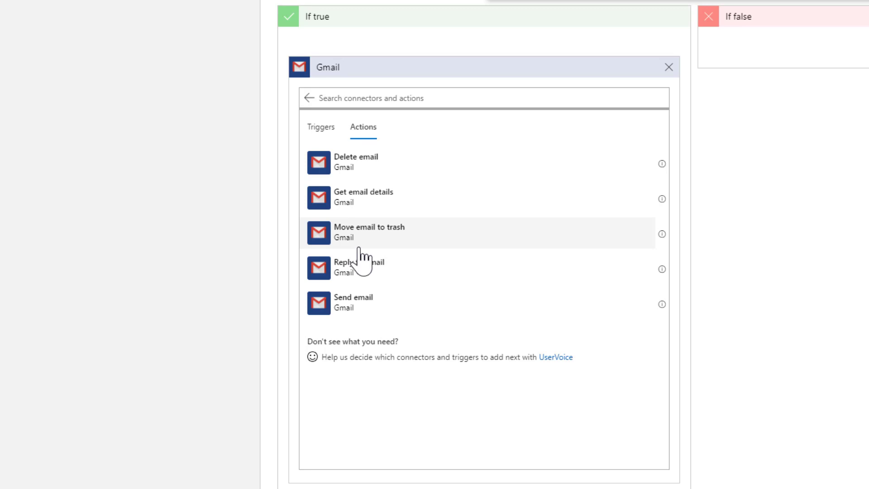
pyautogui.click(349, 302)
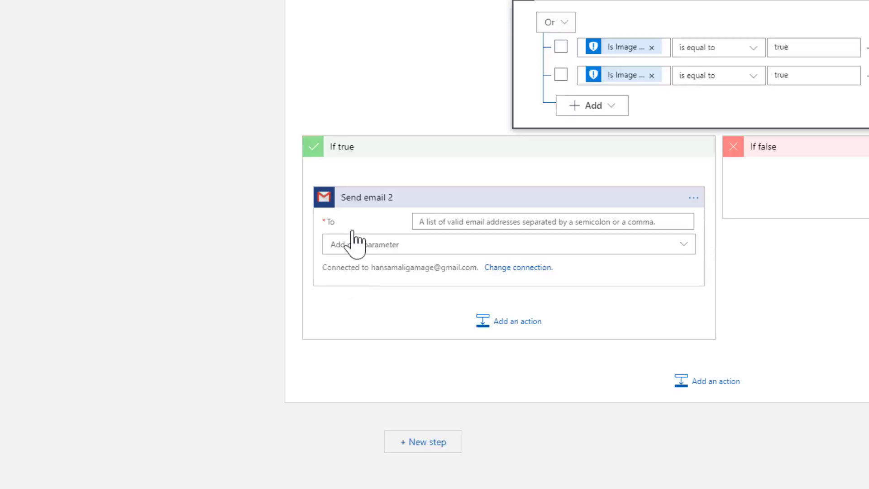
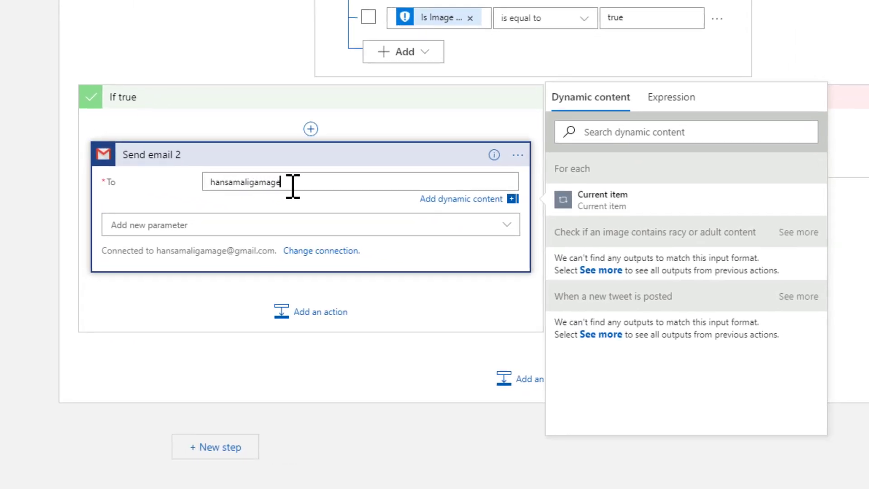
pyautogui.press('Tab')
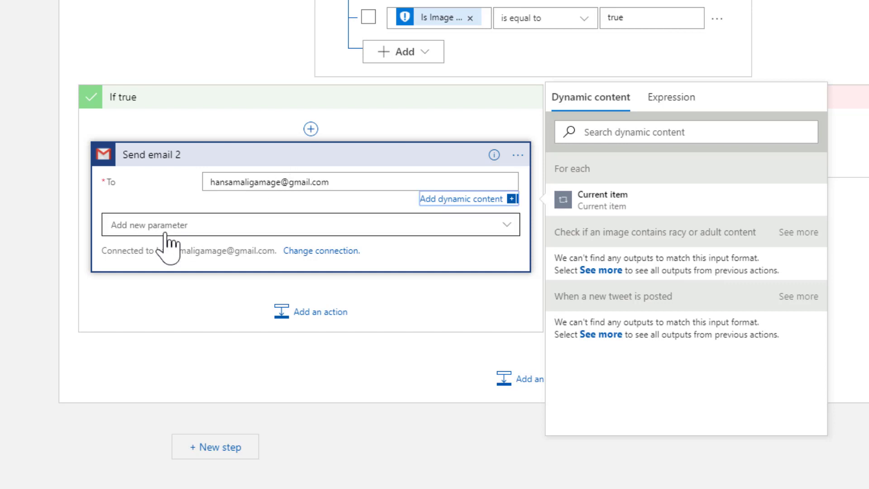
# Add Body and Subject fields and set the subject to 'Bad Image detected'
pyautogui.click(170, 231)
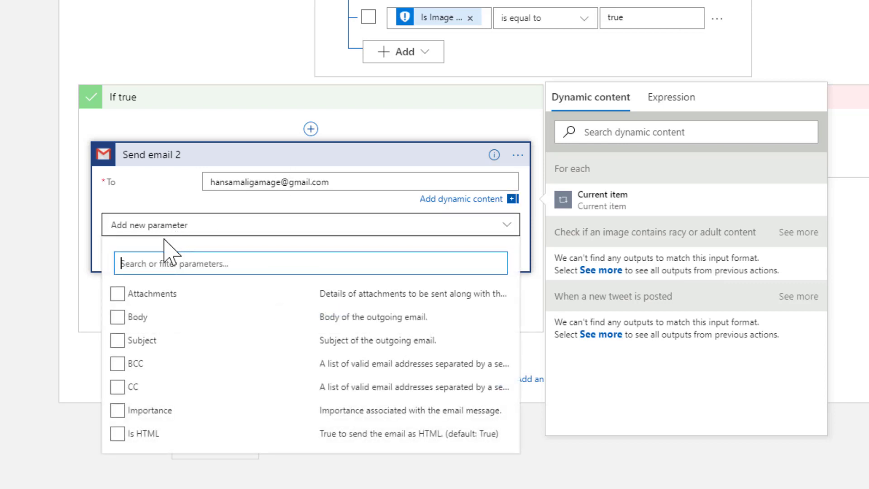
pyautogui.click(117, 317)
pyautogui.click(117, 340)
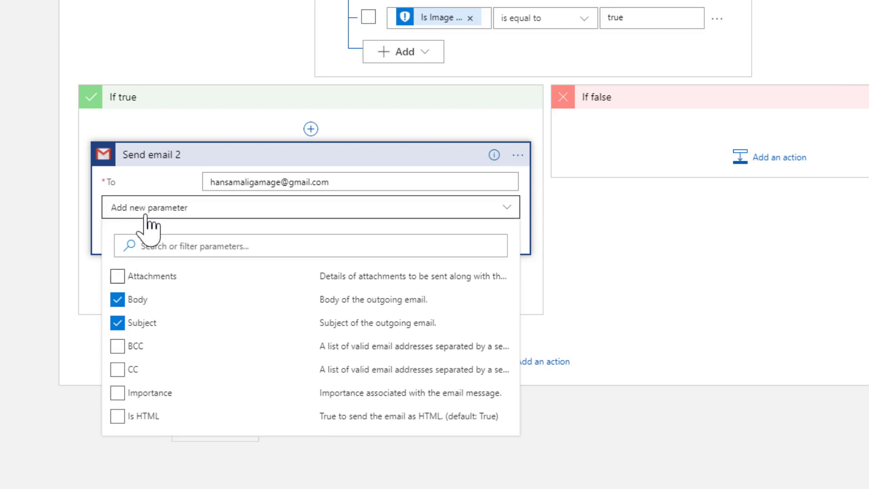
pyautogui.click(157, 176)
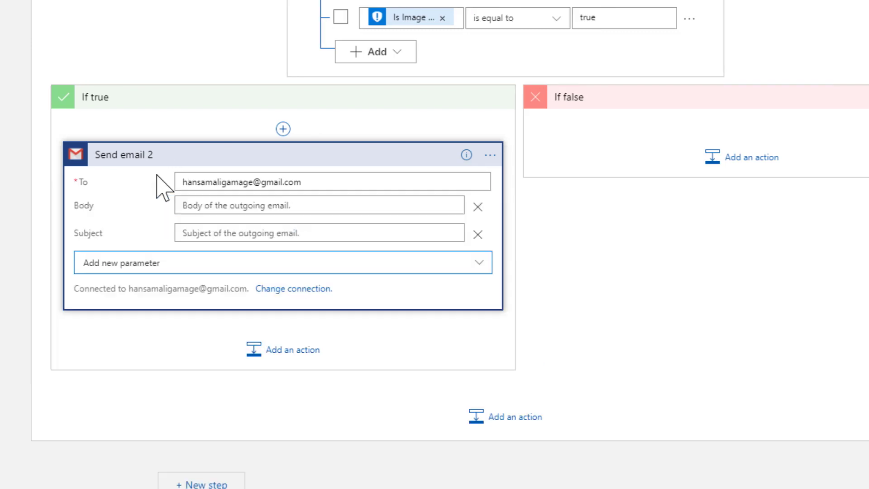
pyautogui.click(202, 200)
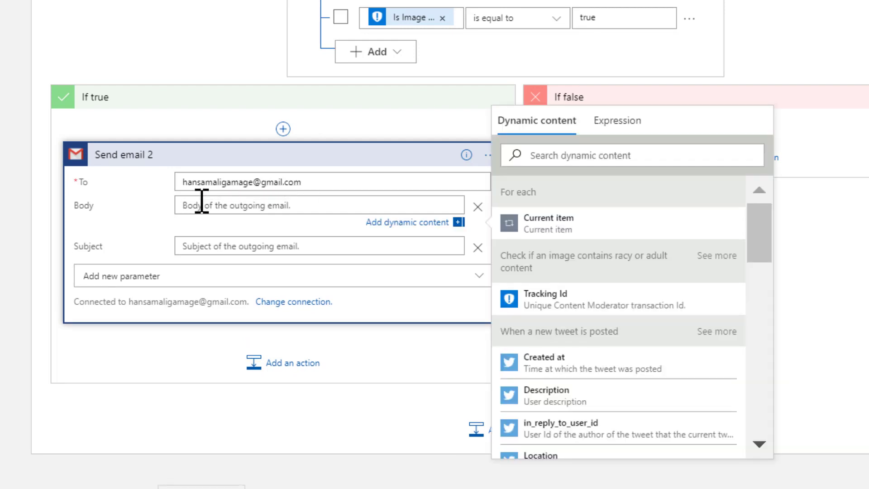
pyautogui.write('Bad')
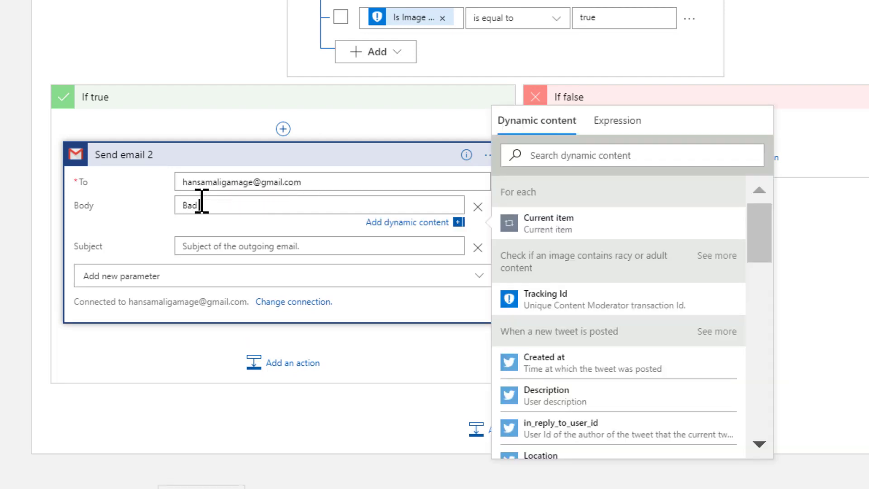
pyautogui.write(' Image')
pyautogui.click(223, 246)
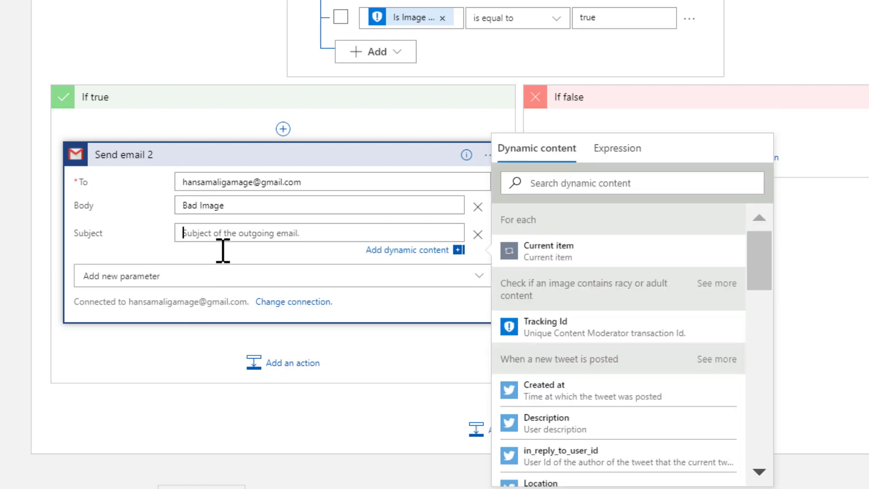
pyautogui.write('Bad Im')
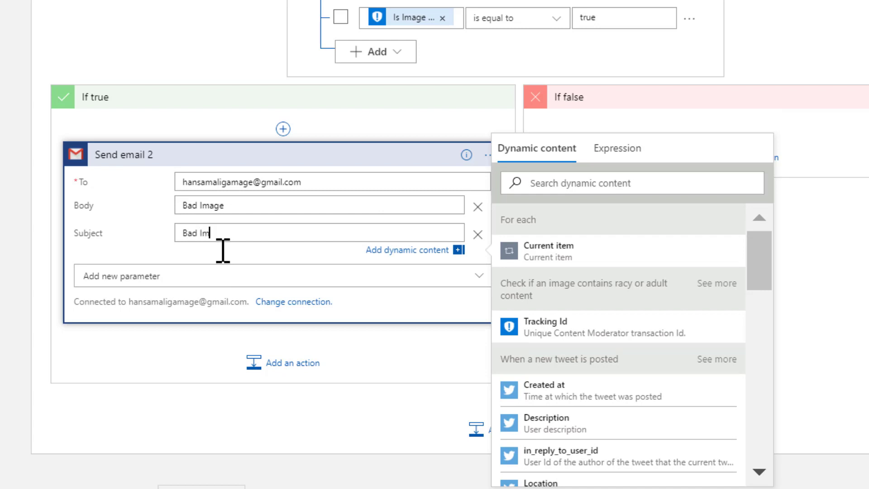
pyautogui.write('age detected')
# Write the email body with 'Bad Image' text plus Current item, Tweet text and Tweeted by
pyautogui.click(254, 206)
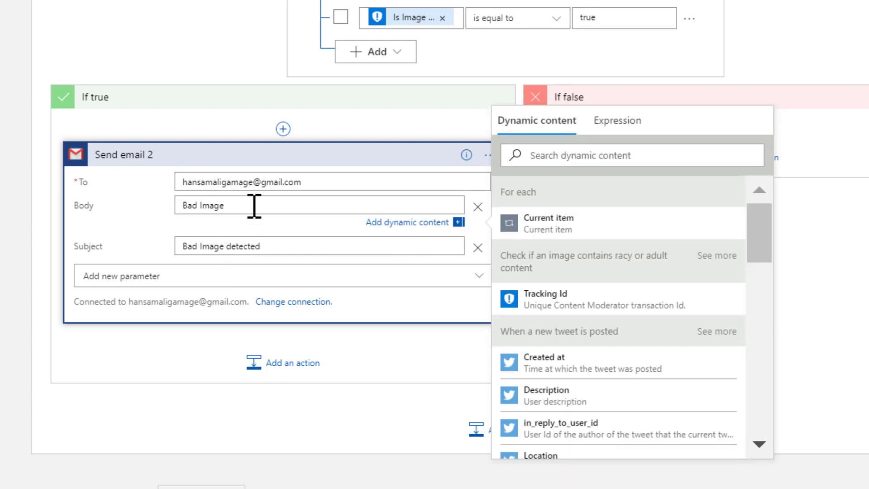
pyautogui.write('Bad Image detected -')
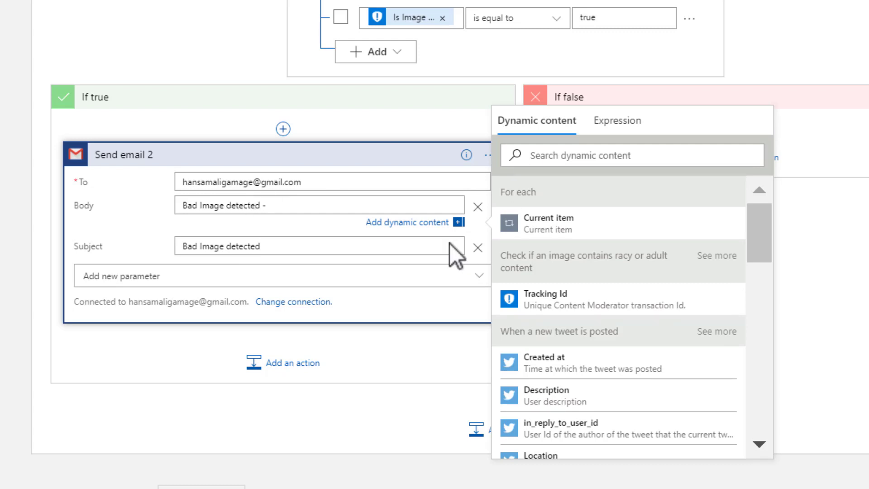
pyautogui.click(554, 229)
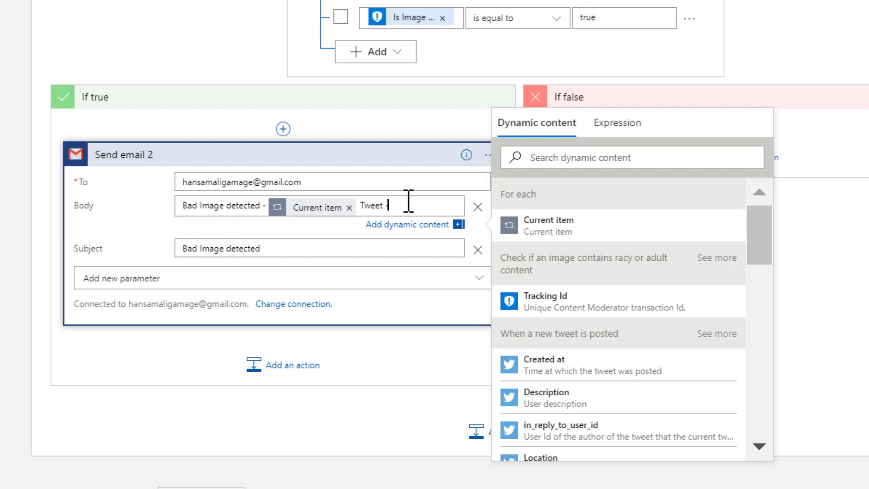
pyautogui.scroll(-15, 584, 357)
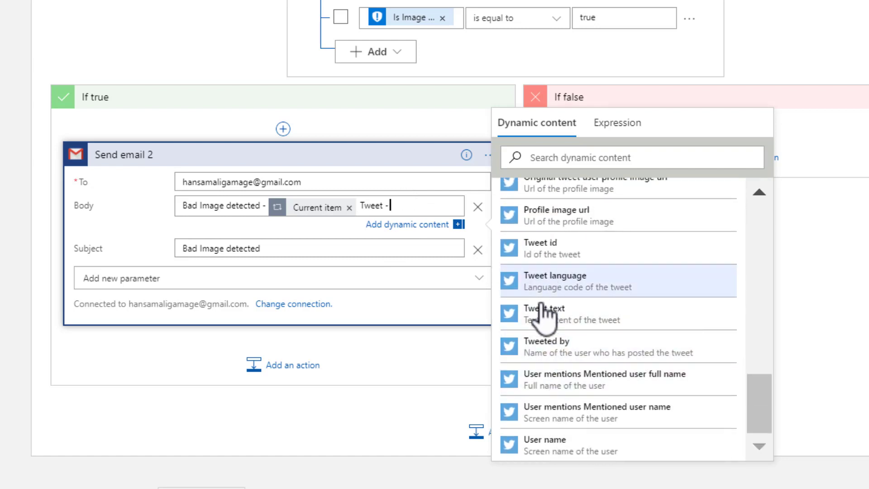
pyautogui.click(553, 312)
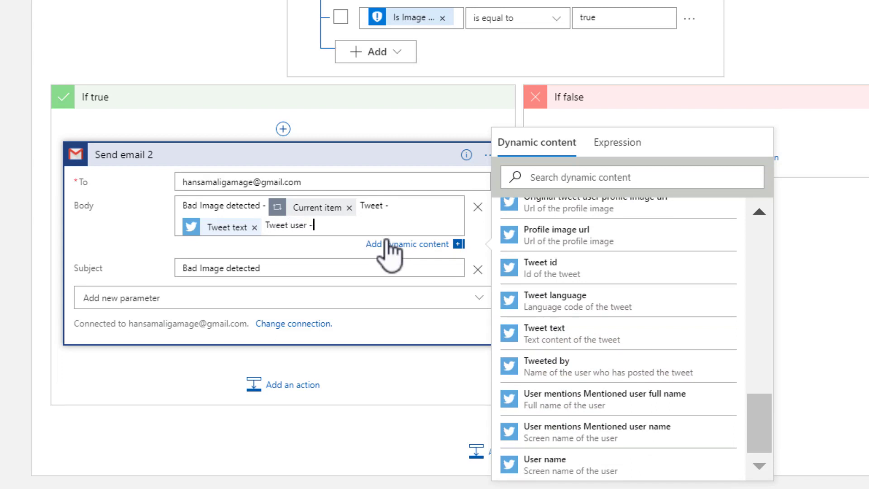
pyautogui.click(553, 376)
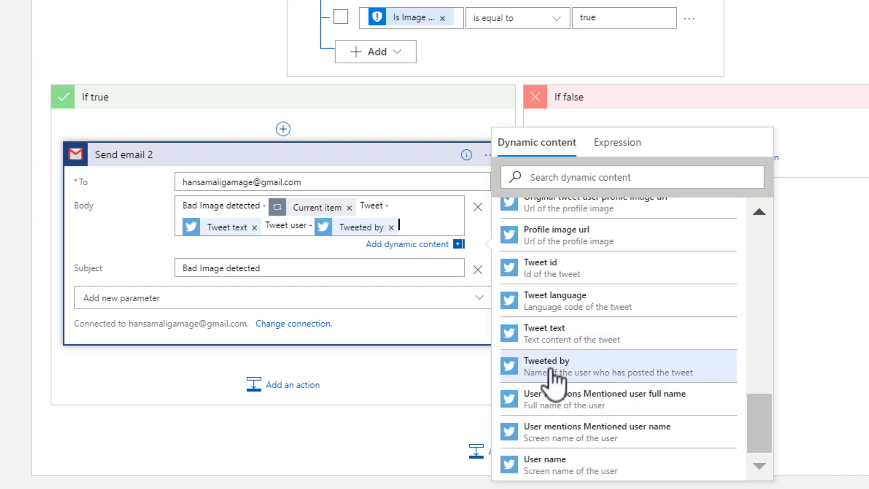
pyautogui.click(134, 227)
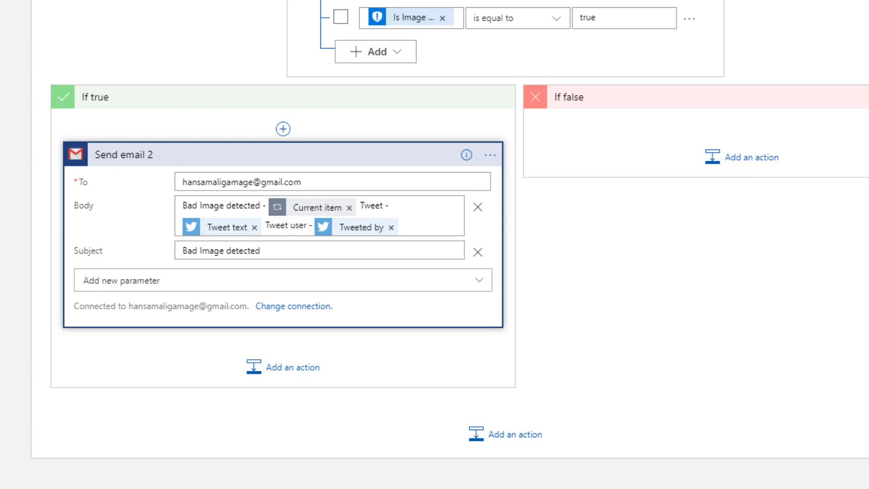
pyautogui.hscroll(-5, 435, 245)
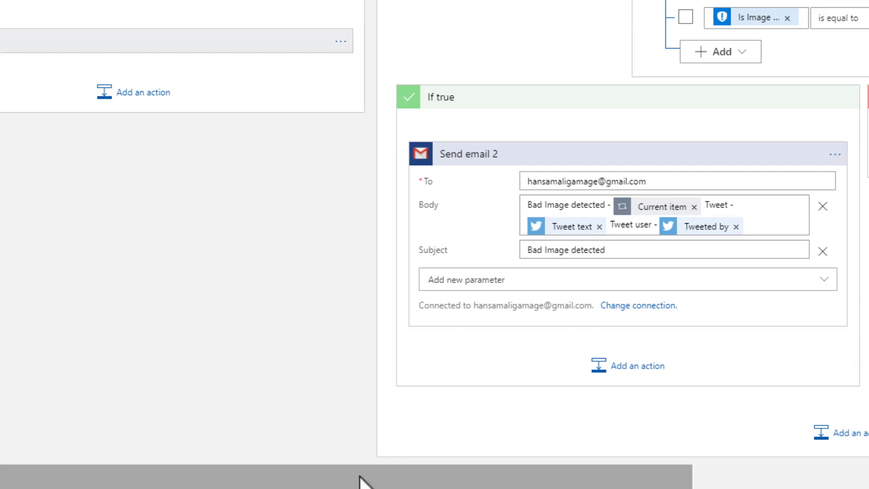
pyautogui.moveTo(353, 484); pyautogui.dragTo(608, 460)
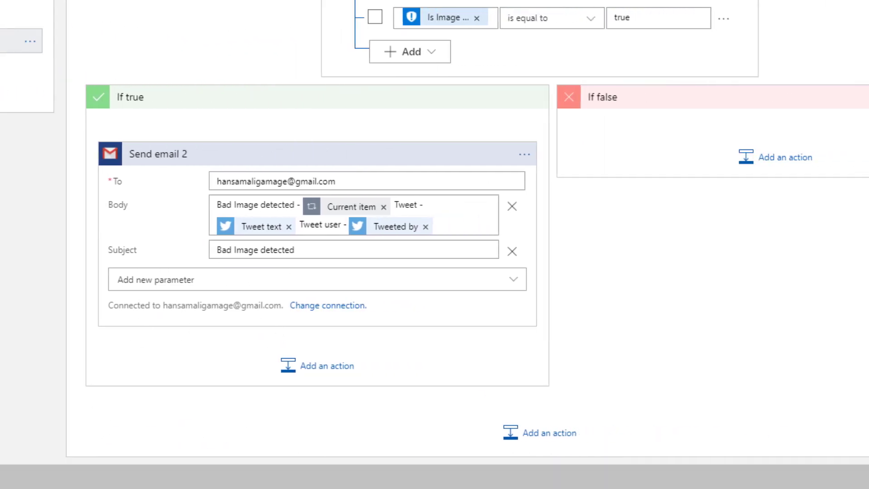
pyautogui.hscroll(-1, 434, 227)
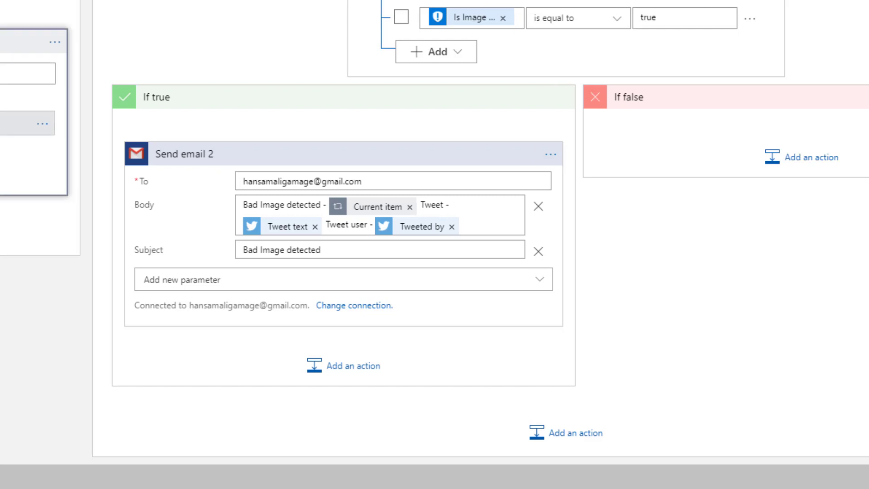
pyautogui.hscroll(-10, 434, 226)
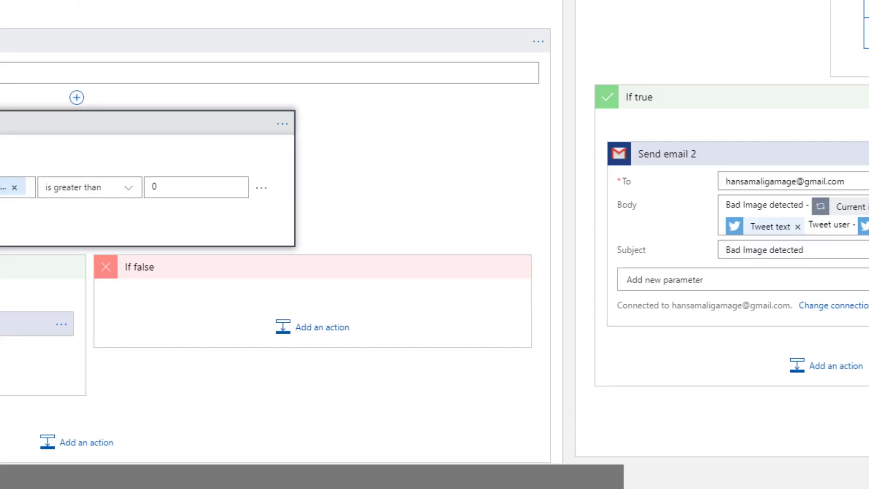
pyautogui.hscroll(-6, 434, 226)
pyautogui.hscroll(17, 144, 454)
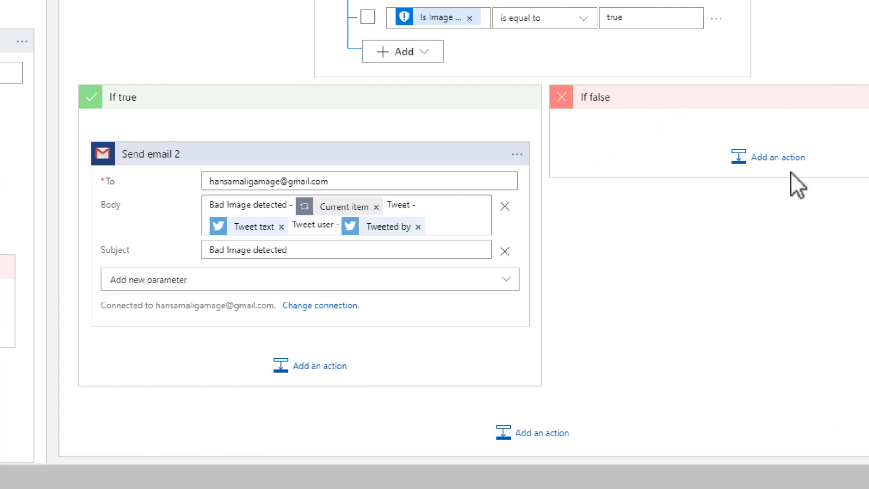
pyautogui.click(793, 164)
# Add a SQL Server Insert row action to If false targeting the Tweet table
pyautogui.click(792, 162)
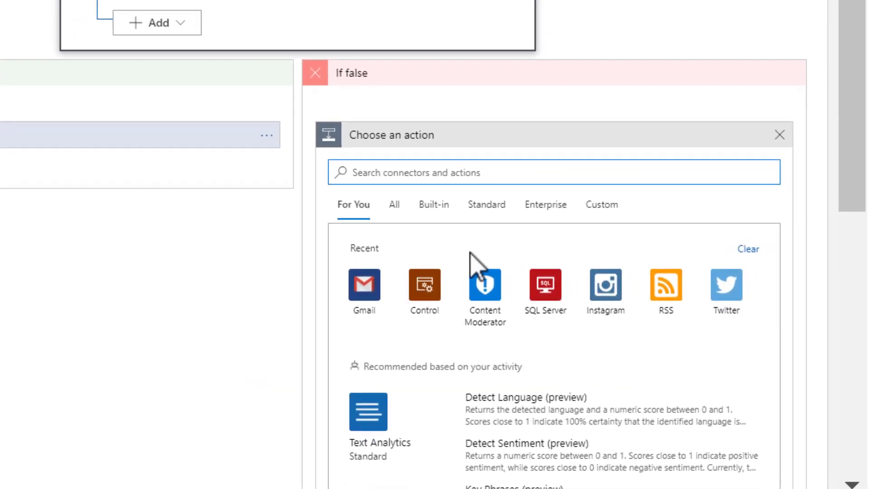
pyautogui.click(533, 292)
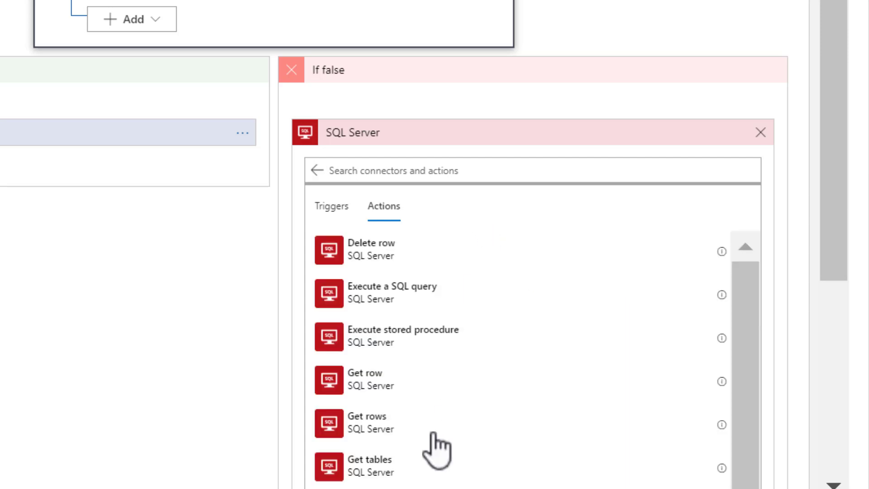
pyautogui.scroll(-1, 417, 398)
pyautogui.scroll(-2, 417, 397)
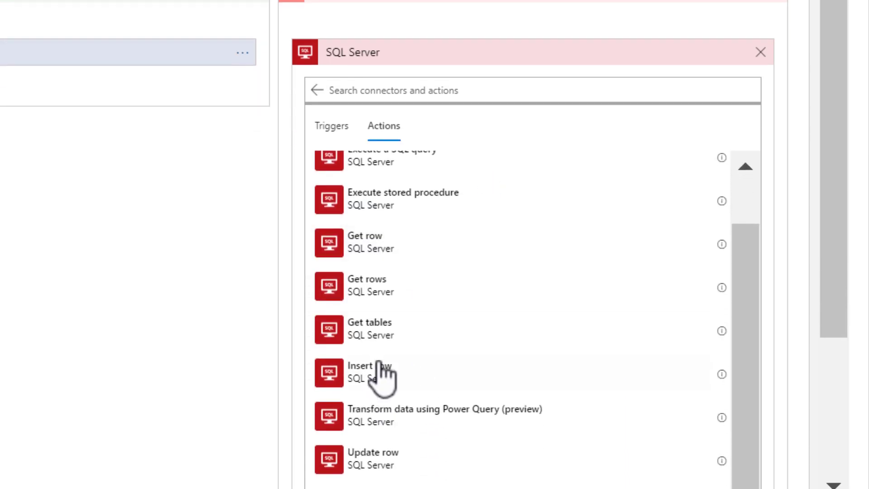
pyautogui.click(382, 374)
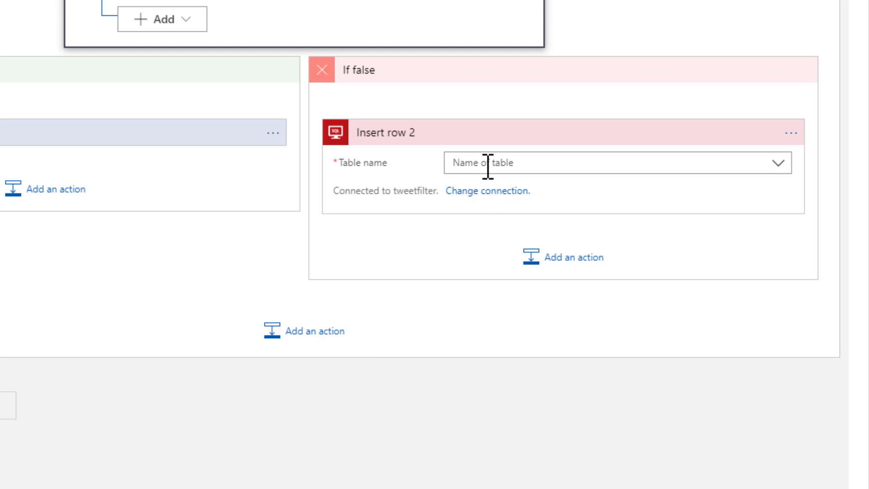
pyautogui.click(779, 164)
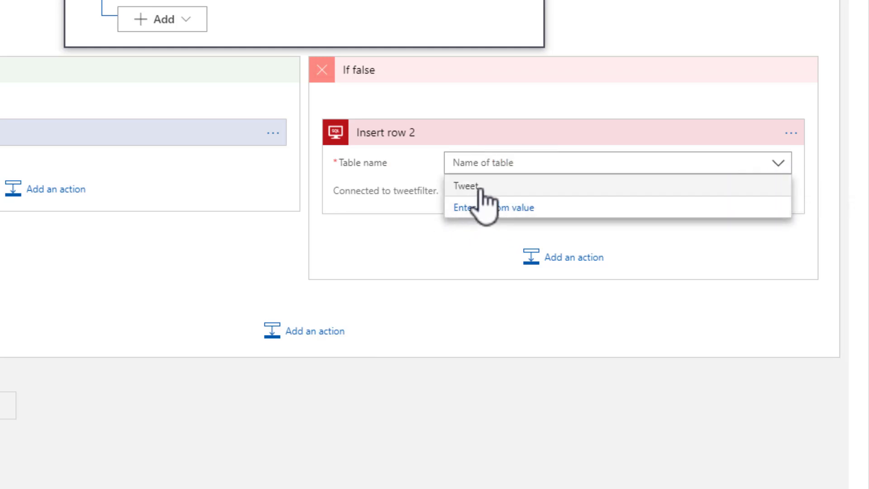
pyautogui.click(474, 186)
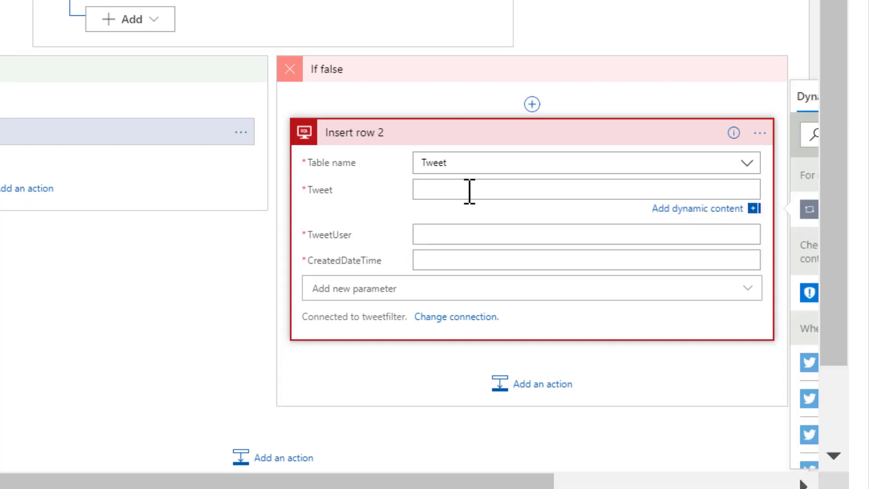
# Map Tweet text into the Tweet column and Tweeted by into TweetUser
pyautogui.click(469, 190)
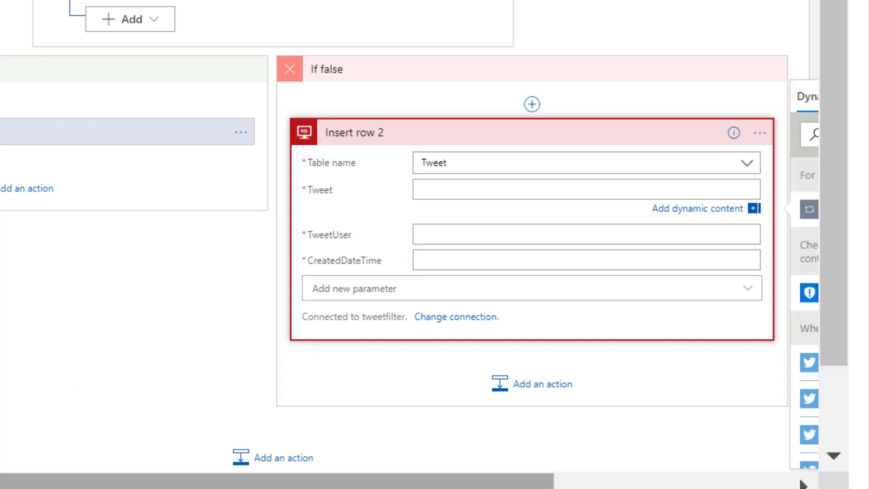
pyautogui.moveTo(529, 480); pyautogui.dragTo(726, 483)
pyautogui.scroll(-10, 655, 378)
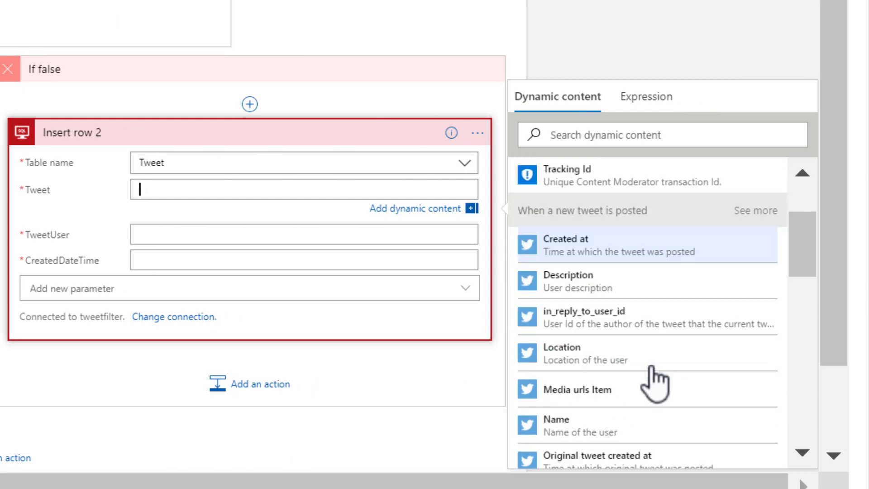
pyautogui.scroll(-5, 656, 376)
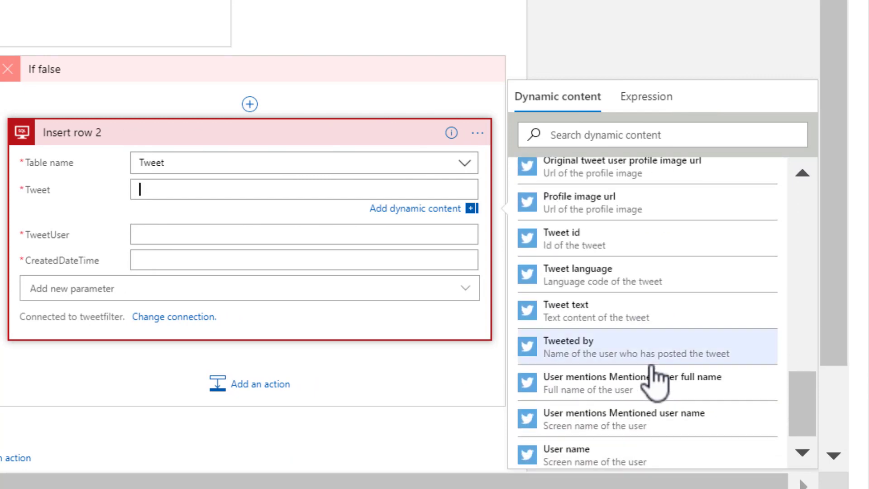
pyautogui.click(608, 315)
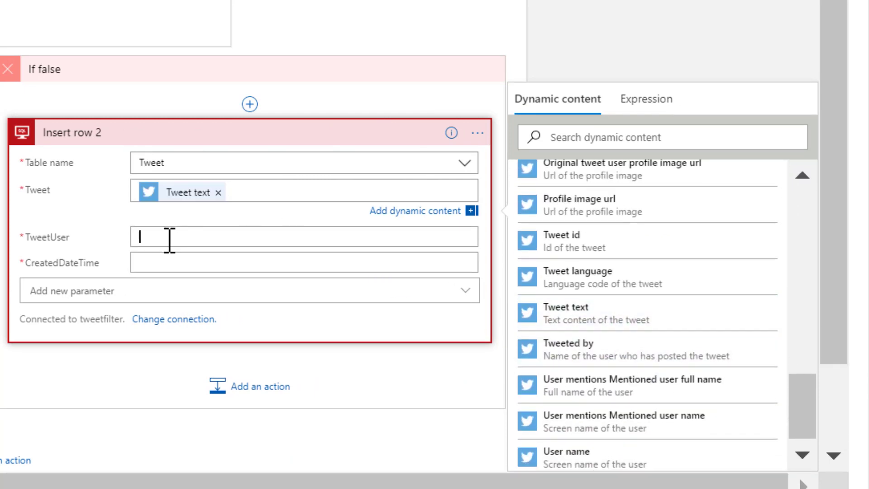
pyautogui.scroll(-5, 651, 452)
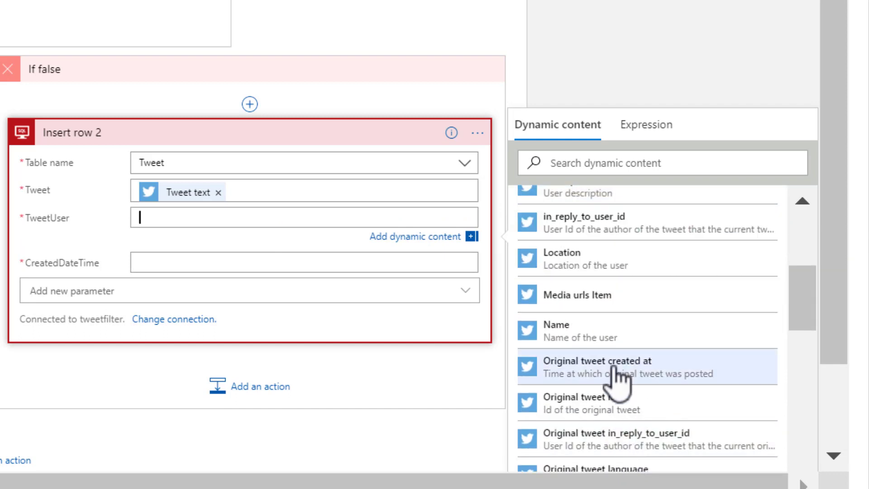
pyautogui.scroll(-10, 617, 377)
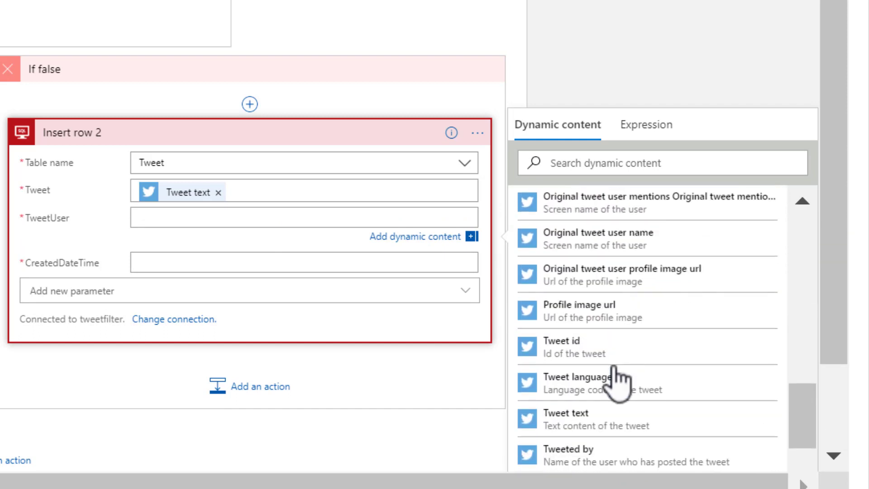
pyautogui.scroll(-3, 615, 378)
pyautogui.click(588, 382)
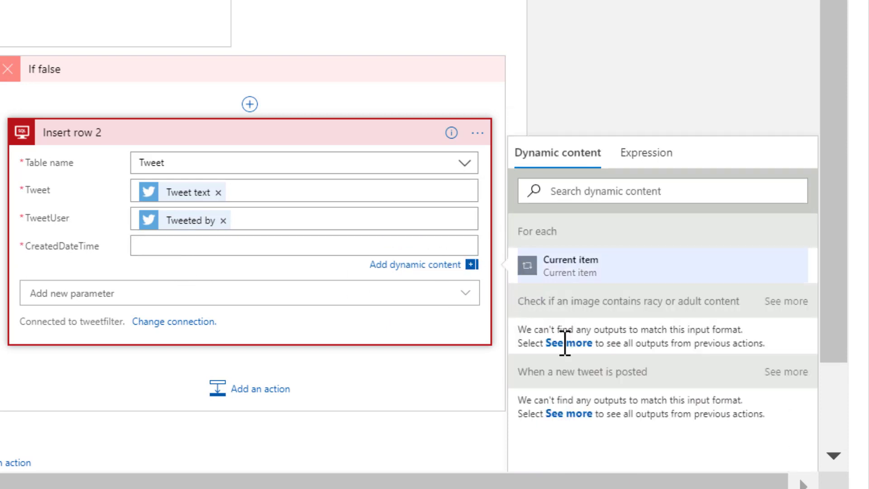
# Map the new-tweet trigger's Created at output into CreatedDateTime
pyautogui.click(571, 344)
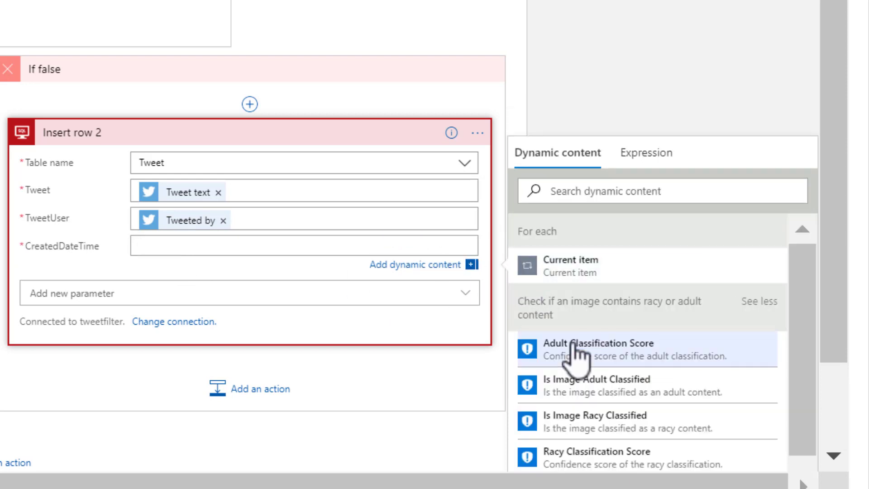
pyautogui.click(769, 301)
pyautogui.click(580, 410)
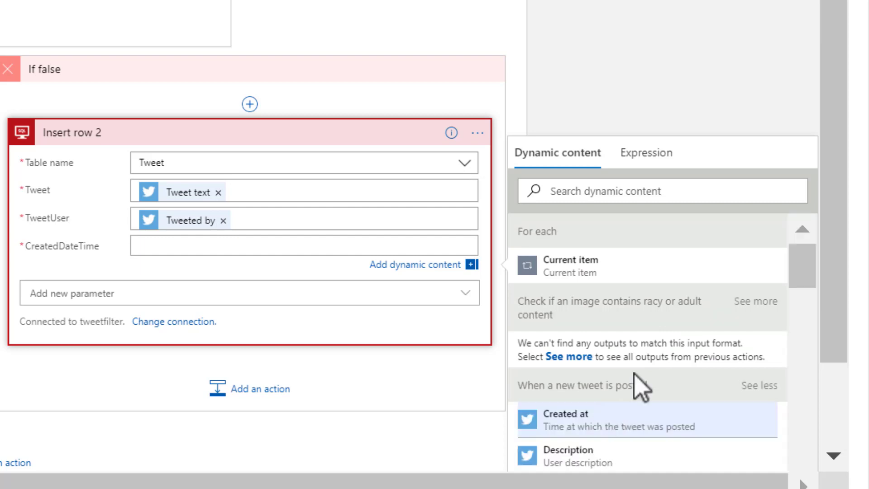
pyautogui.scroll(-2, 585, 380)
pyautogui.click(581, 343)
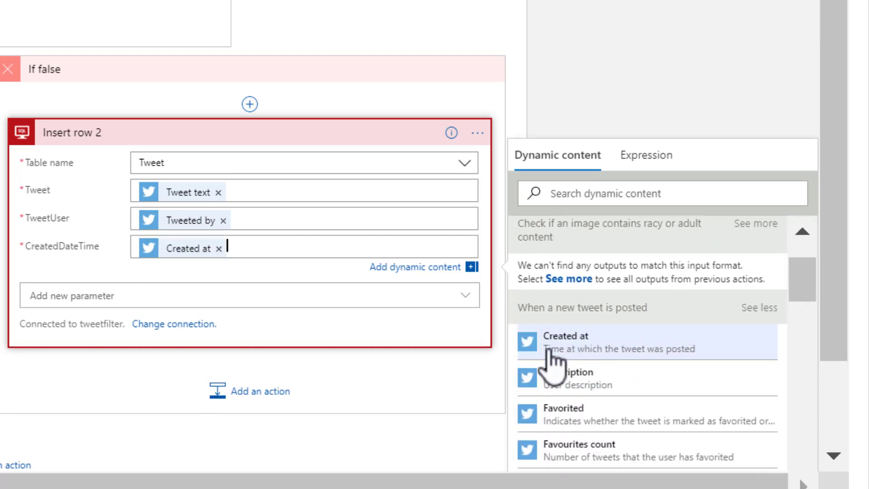
pyautogui.click(103, 295)
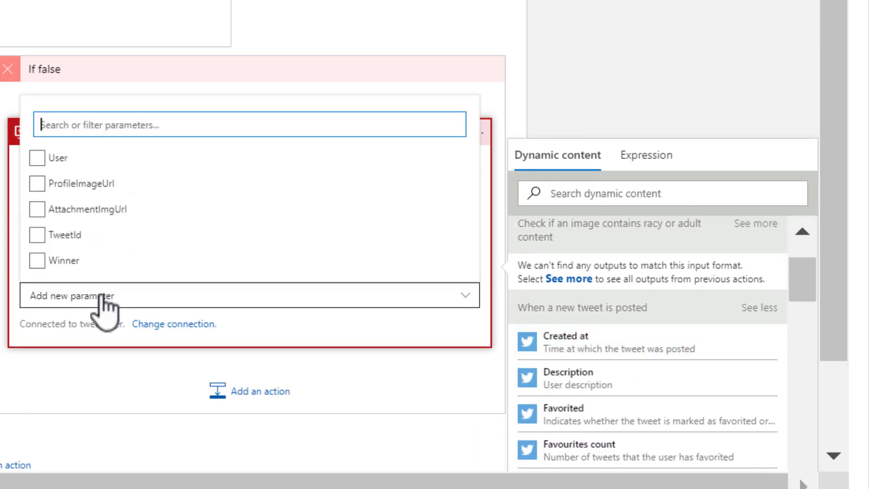
# Add the User, ProfileImageUrl, AttachmentImgUrl and TweetId columns to Insert row 2
pyautogui.click(42, 167)
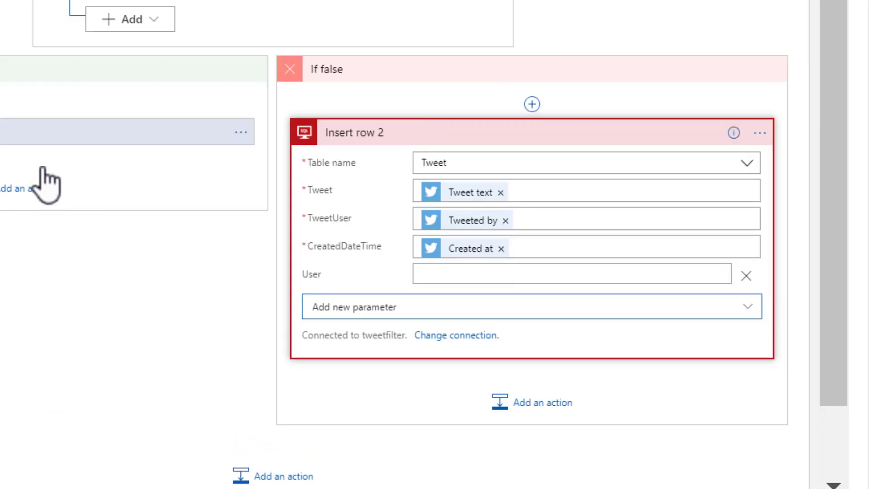
pyautogui.click(363, 312)
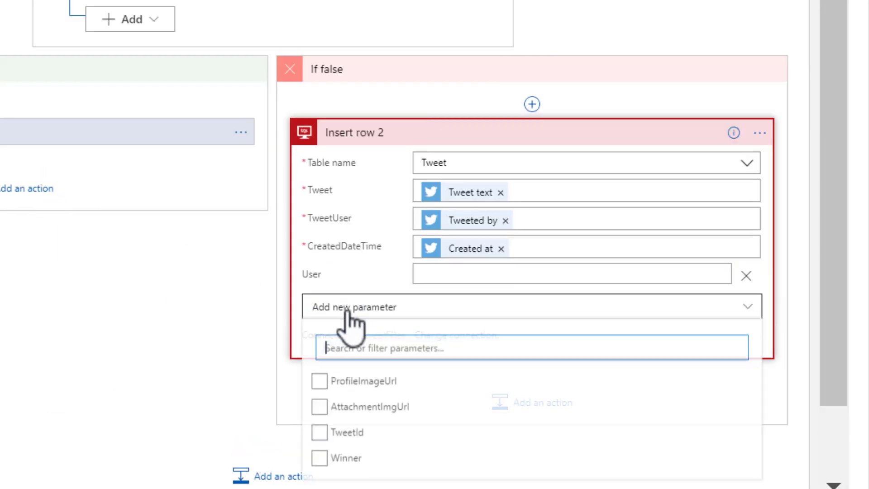
pyautogui.click(320, 388)
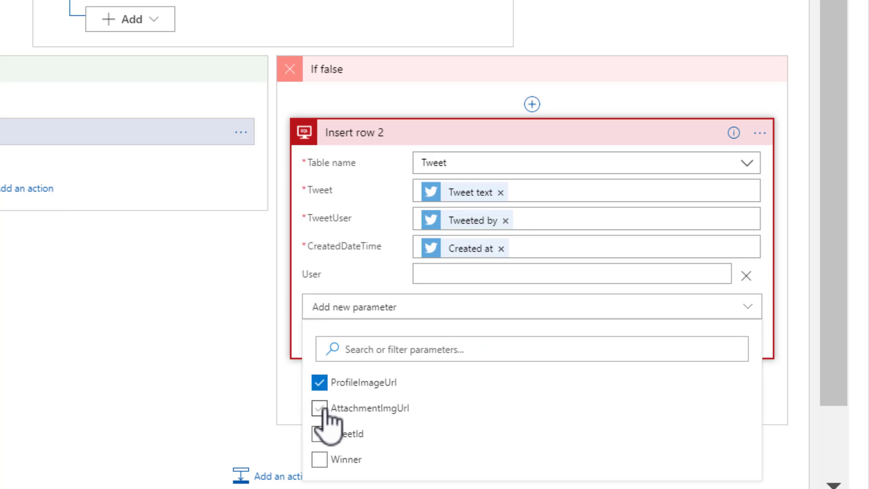
pyautogui.click(323, 409)
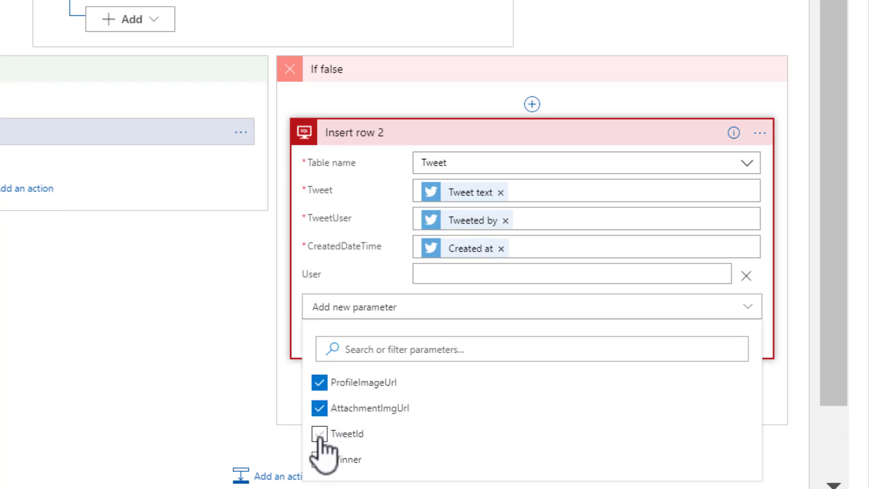
pyautogui.click(319, 433)
pyautogui.click(169, 387)
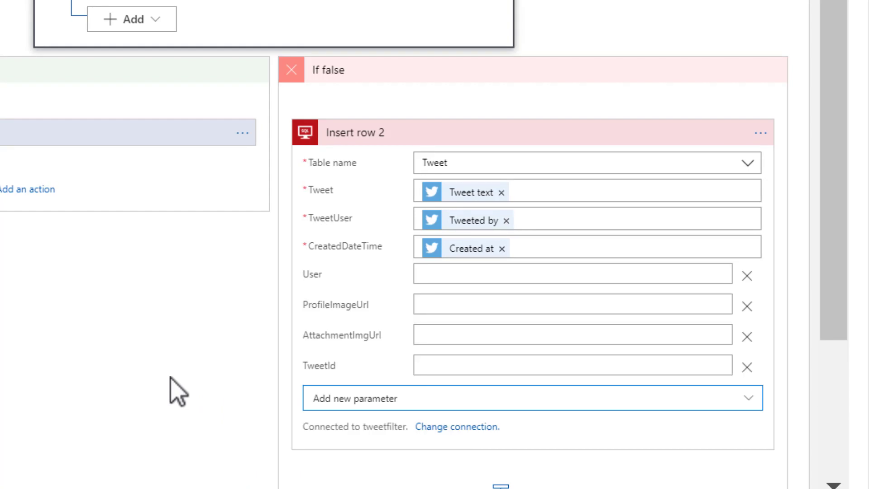
pyautogui.scroll(-3, 294, 354)
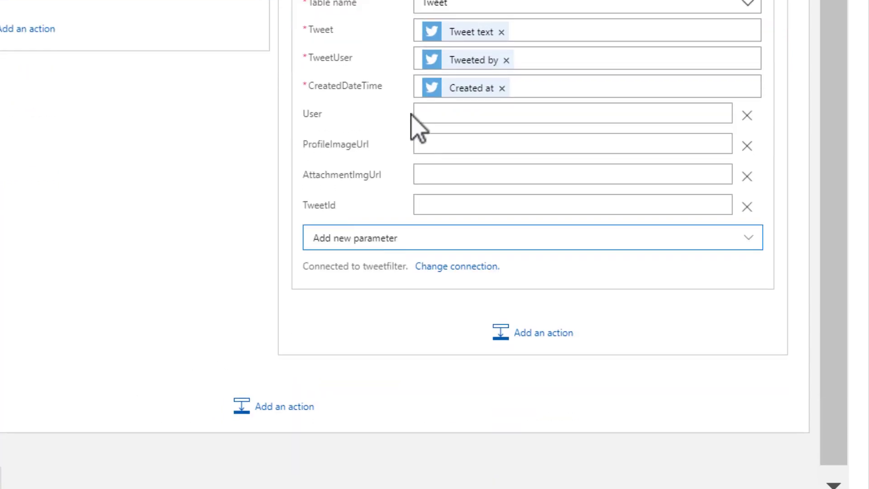
# Fill User with Name and ProfileImageUrl with Profile image url
pyautogui.click(445, 117)
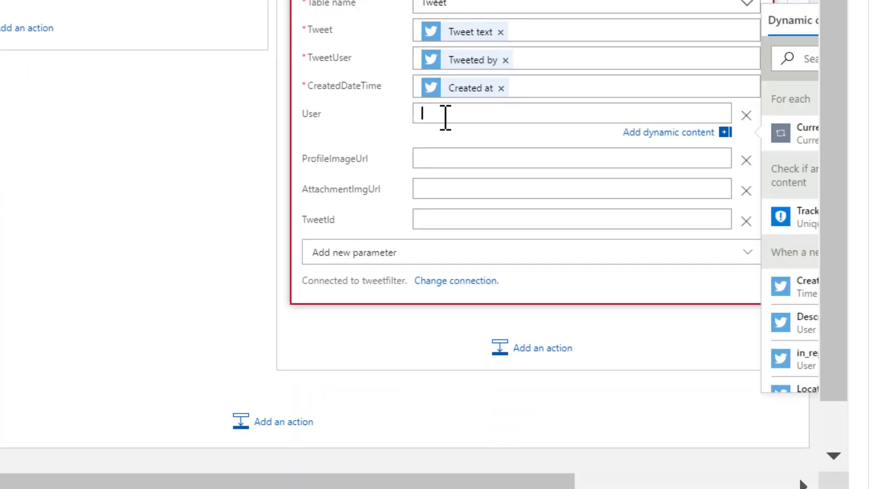
pyautogui.moveTo(419, 481); pyautogui.dragTo(717, 475)
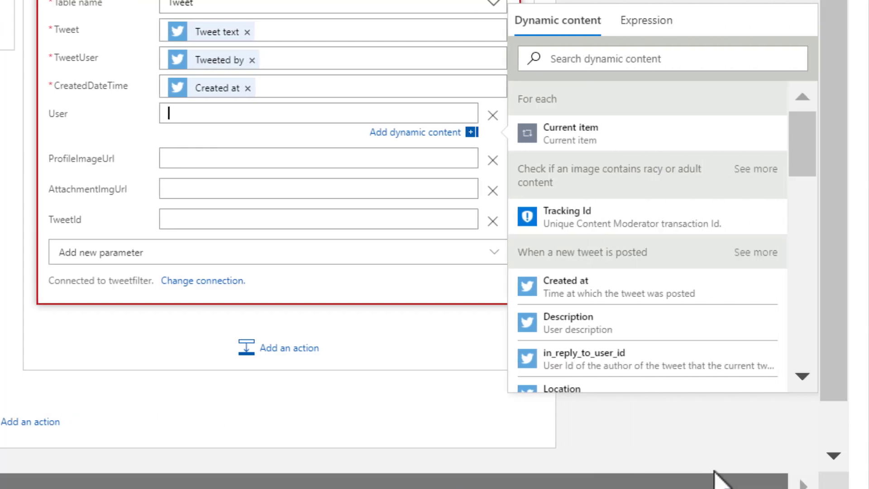
pyautogui.scroll(-5, 665, 330)
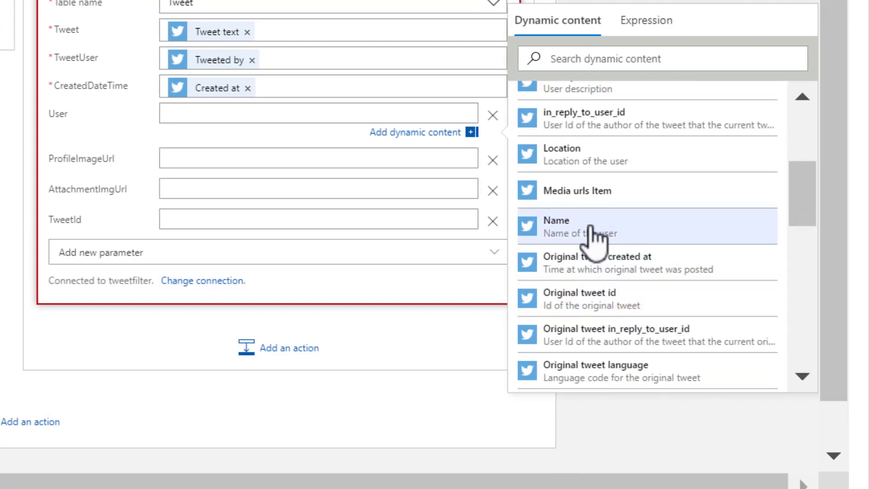
pyautogui.click(582, 228)
pyautogui.click(226, 159)
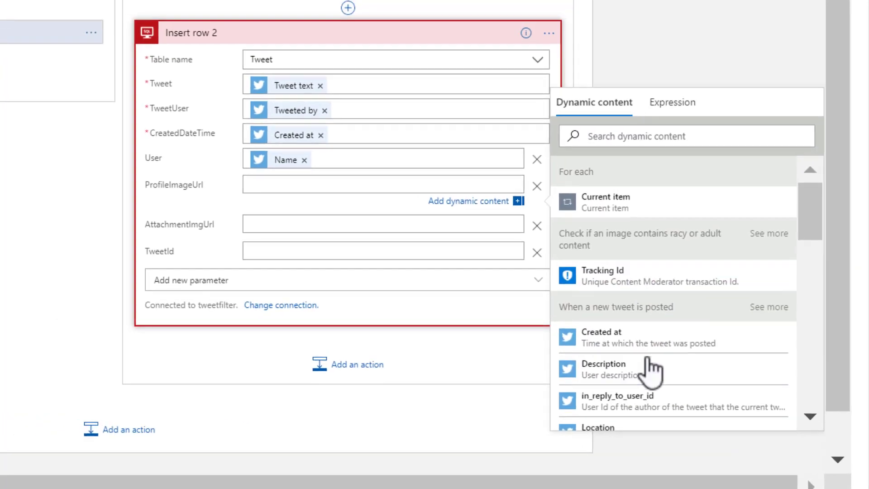
pyautogui.scroll(-6, 634, 362)
pyautogui.scroll(-6, 651, 376)
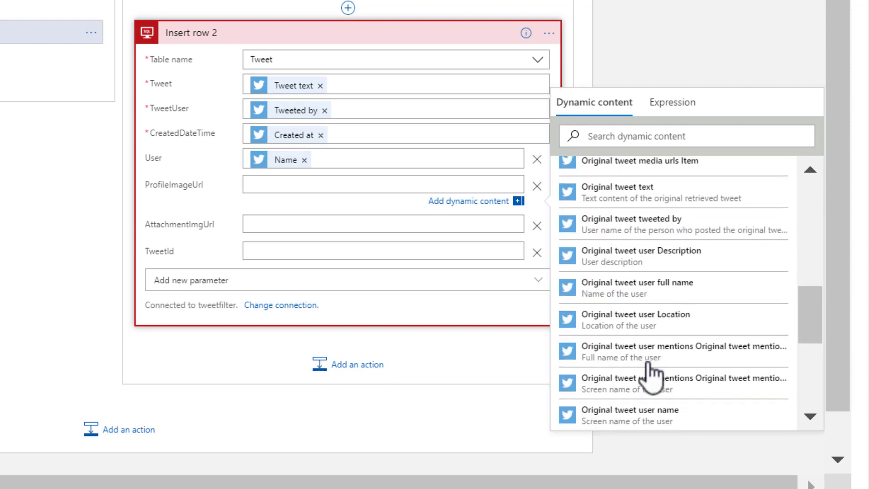
pyautogui.scroll(-4, 652, 375)
pyautogui.click(610, 342)
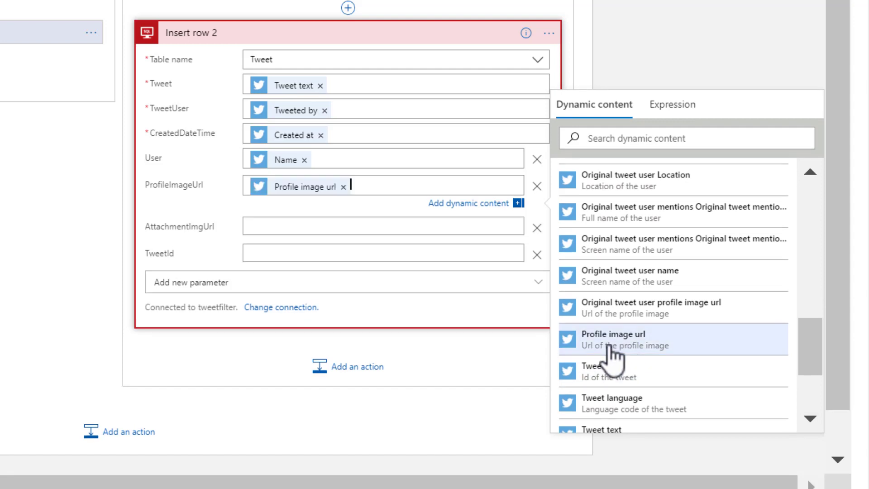
# Fill AttachmentImgUrl with the loop's Current item and TweetId with Tweet id
pyautogui.click(277, 221)
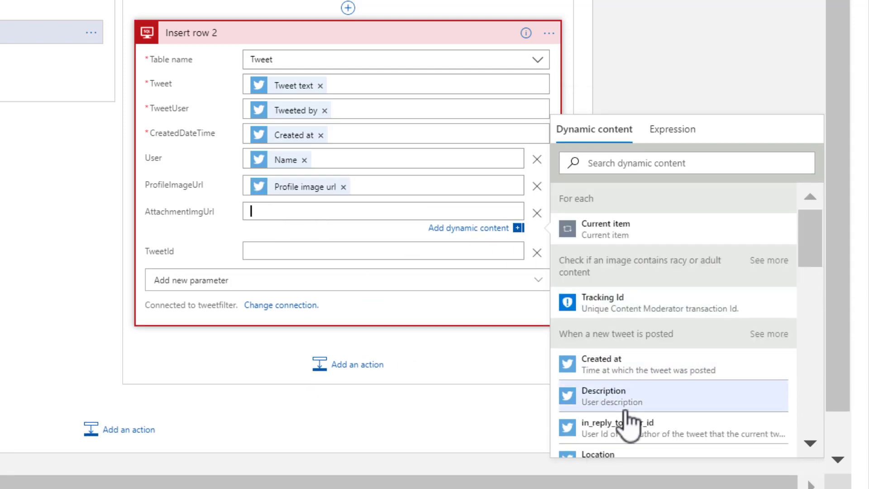
pyautogui.click(616, 229)
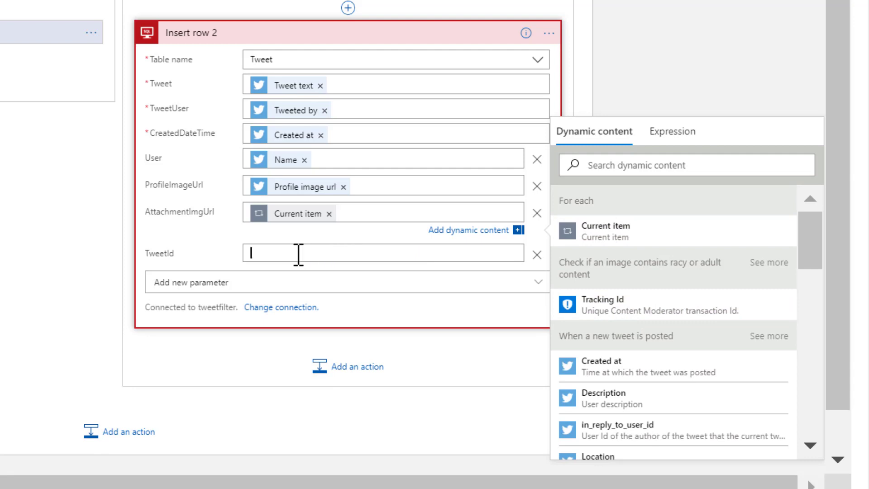
pyautogui.scroll(-3, 623, 369)
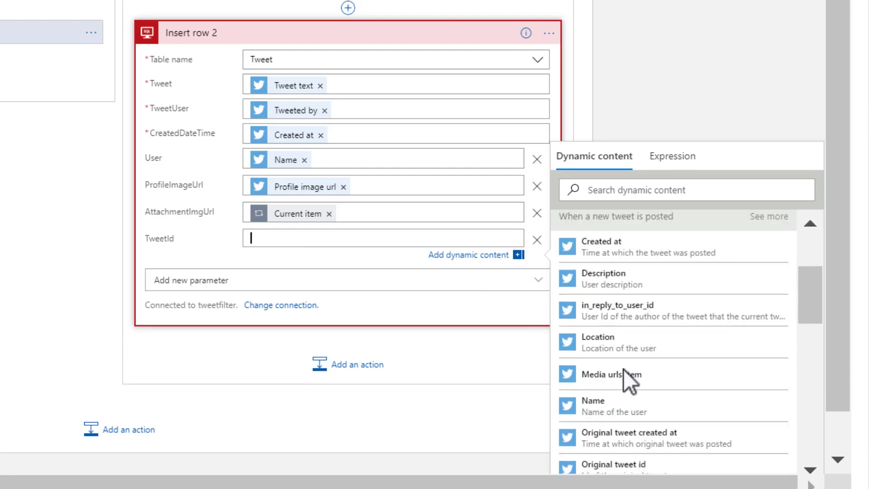
pyautogui.scroll(-10, 623, 369)
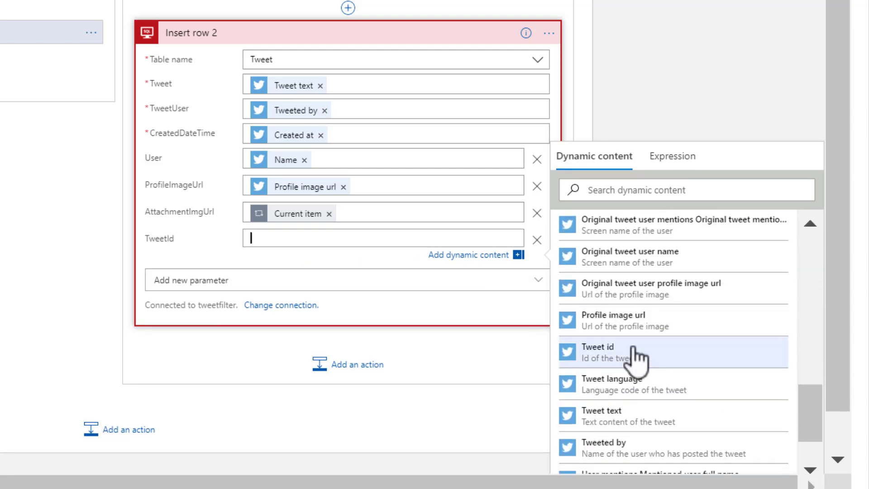
pyautogui.click(637, 357)
pyautogui.click(344, 408)
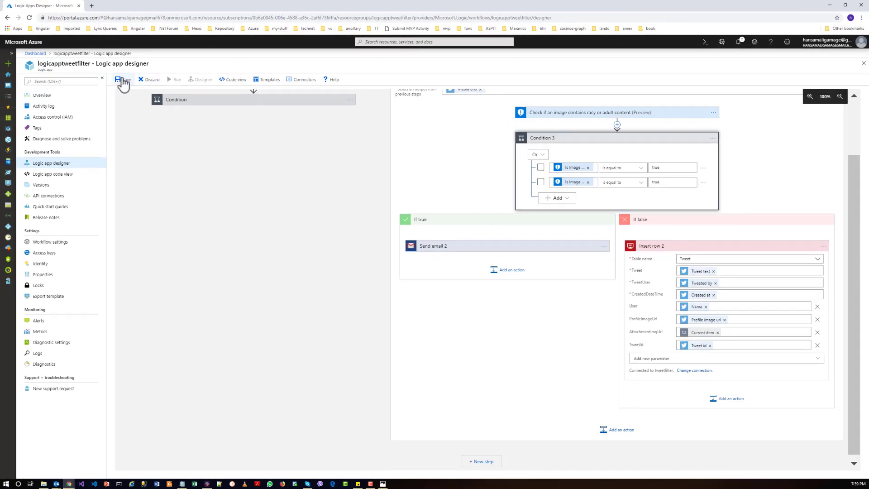
# Save the logicapptweetfilter workflow with both moderation branches, then start a run of it
pyautogui.click(123, 81)
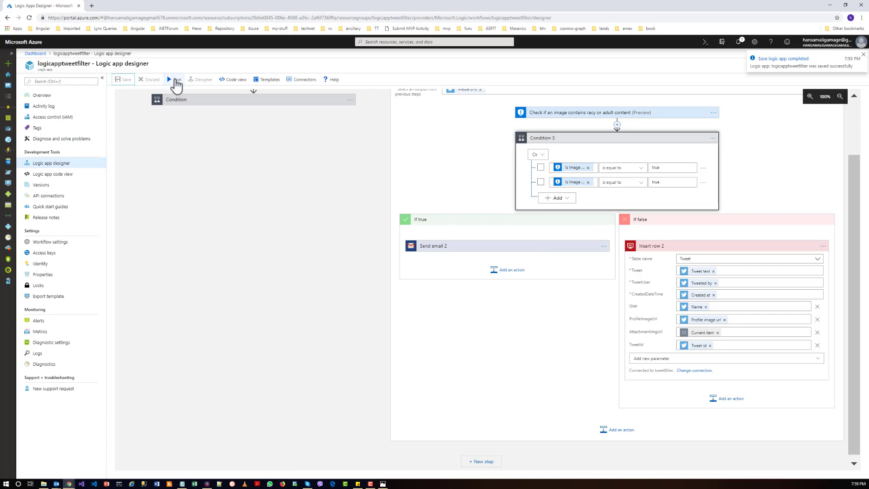
pyautogui.click(176, 81)
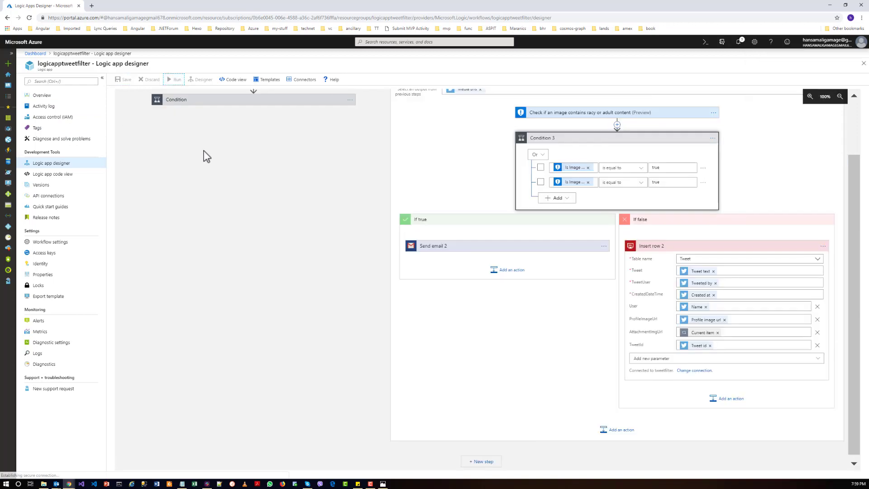